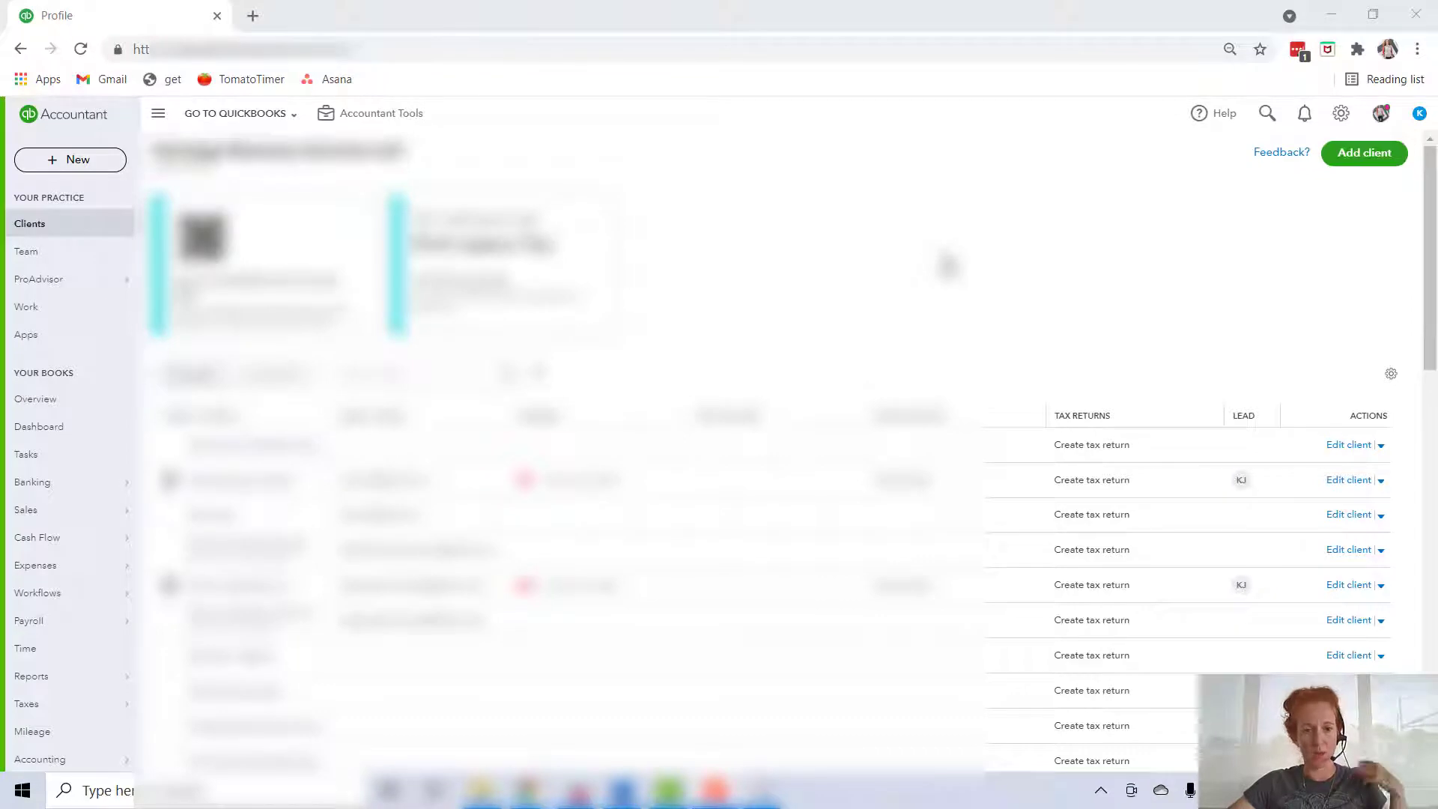
From the profile menu, launch Manage your Intuit Account in a new browser tab.
click(1419, 119)
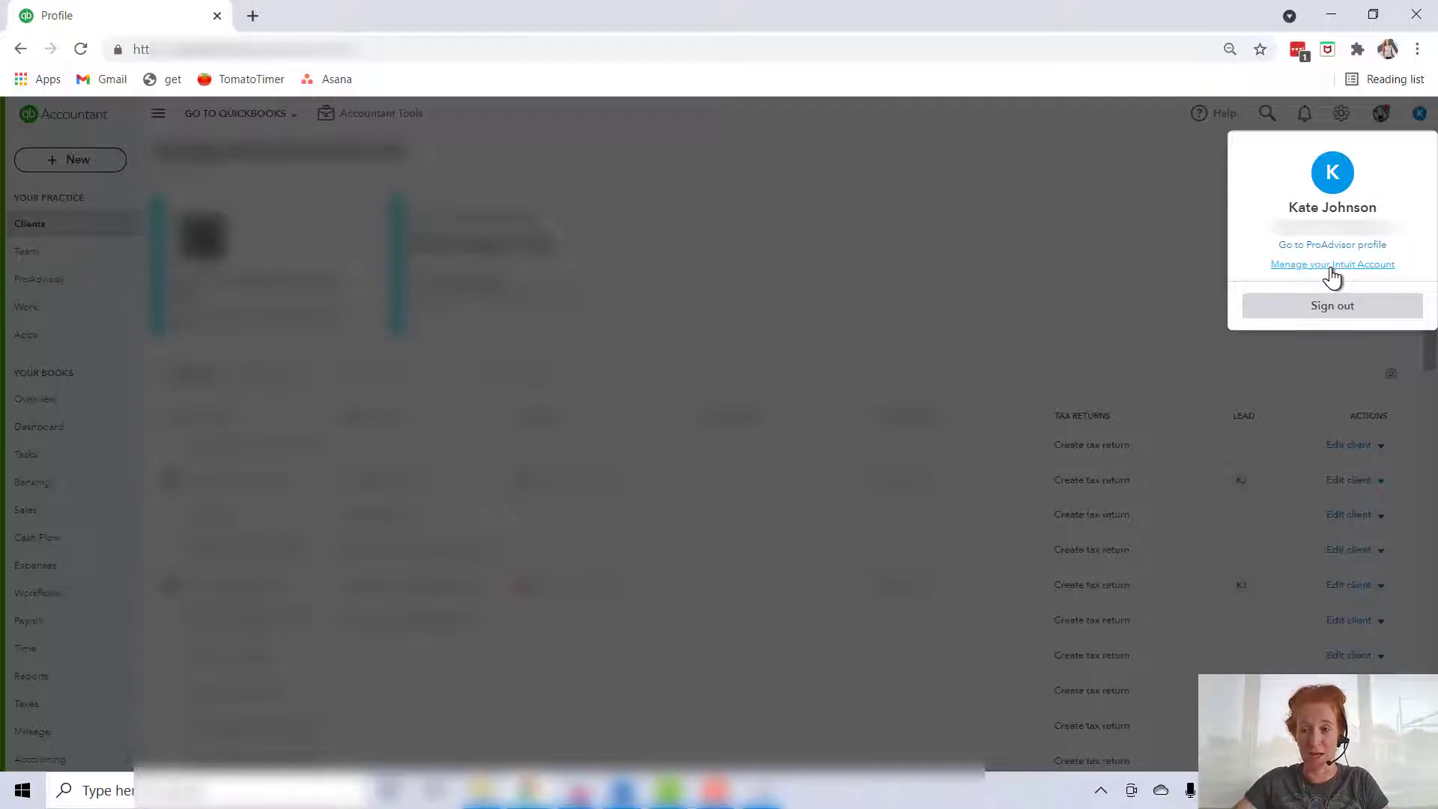
click(1341, 114)
click(1340, 114)
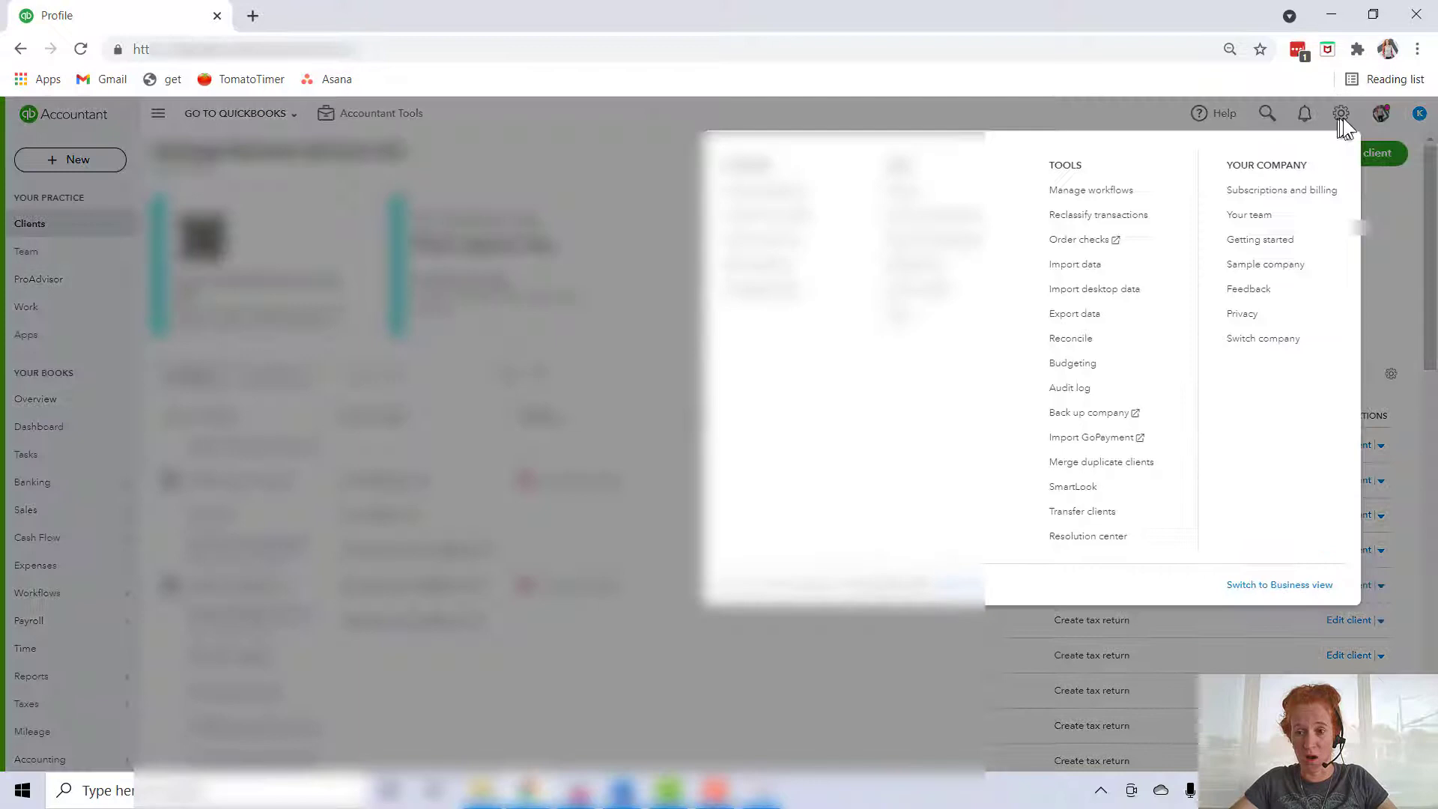
click(1418, 116)
click(1418, 116)
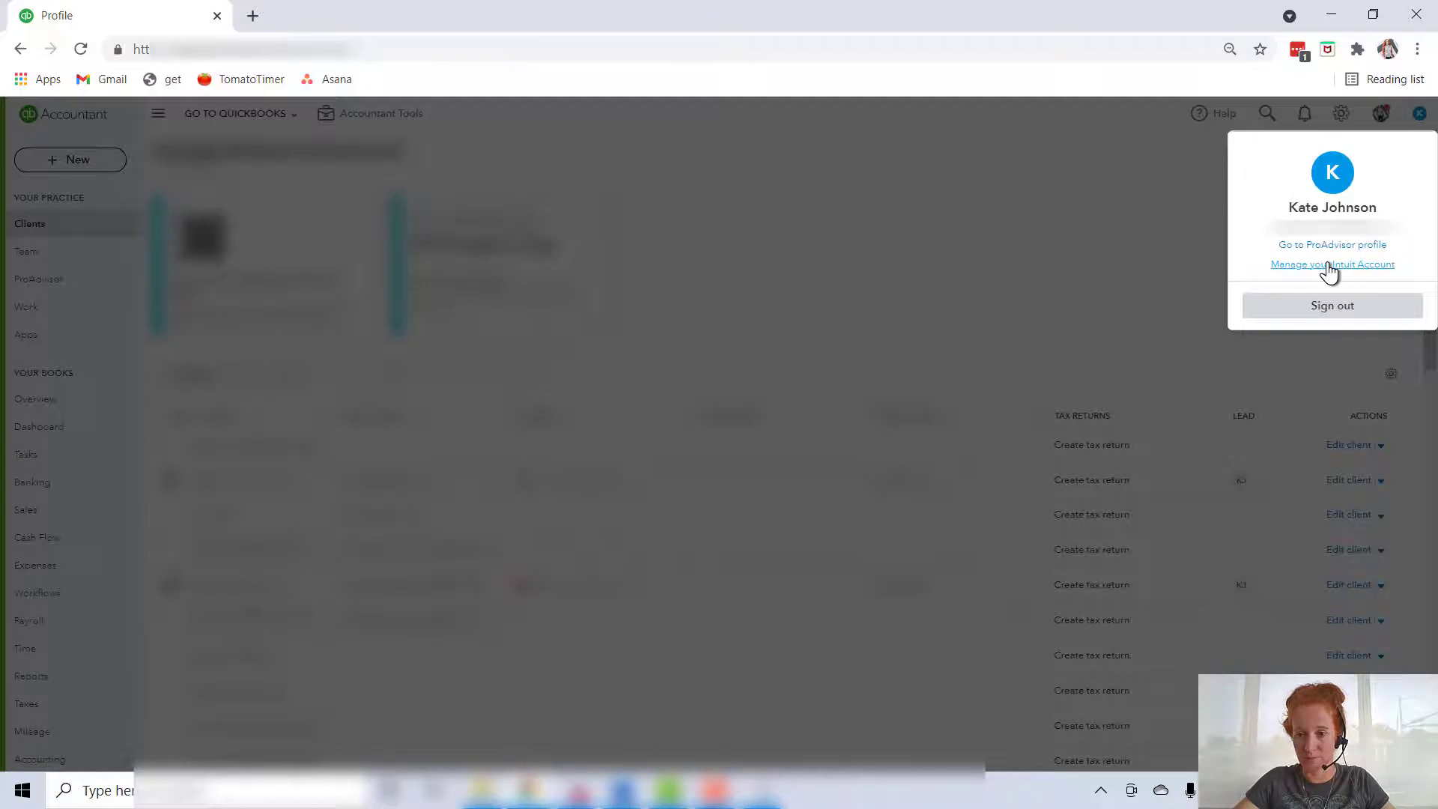
click(1329, 266)
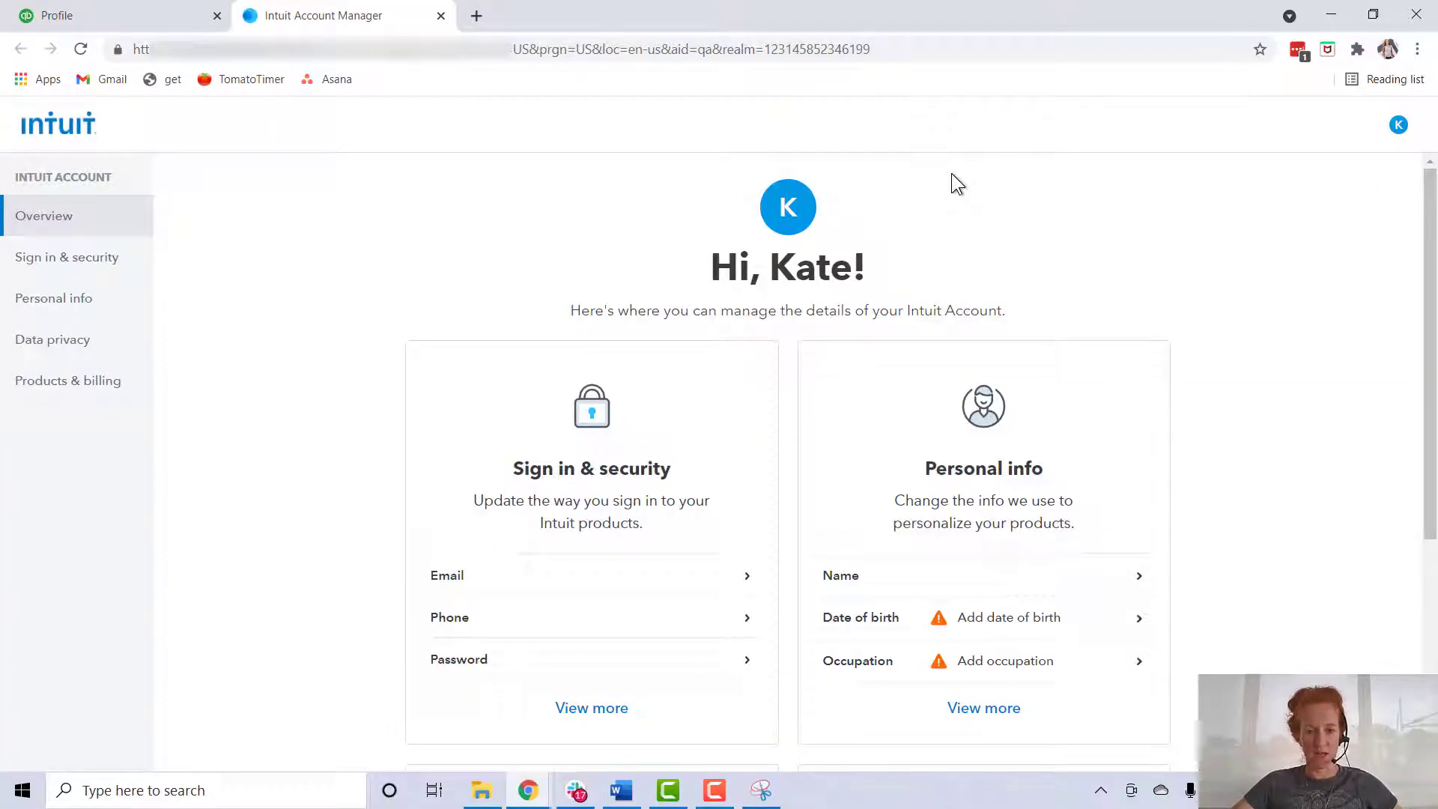
Under Sign in & security, change the User ID, save it, and request verification by text.
click(92, 267)
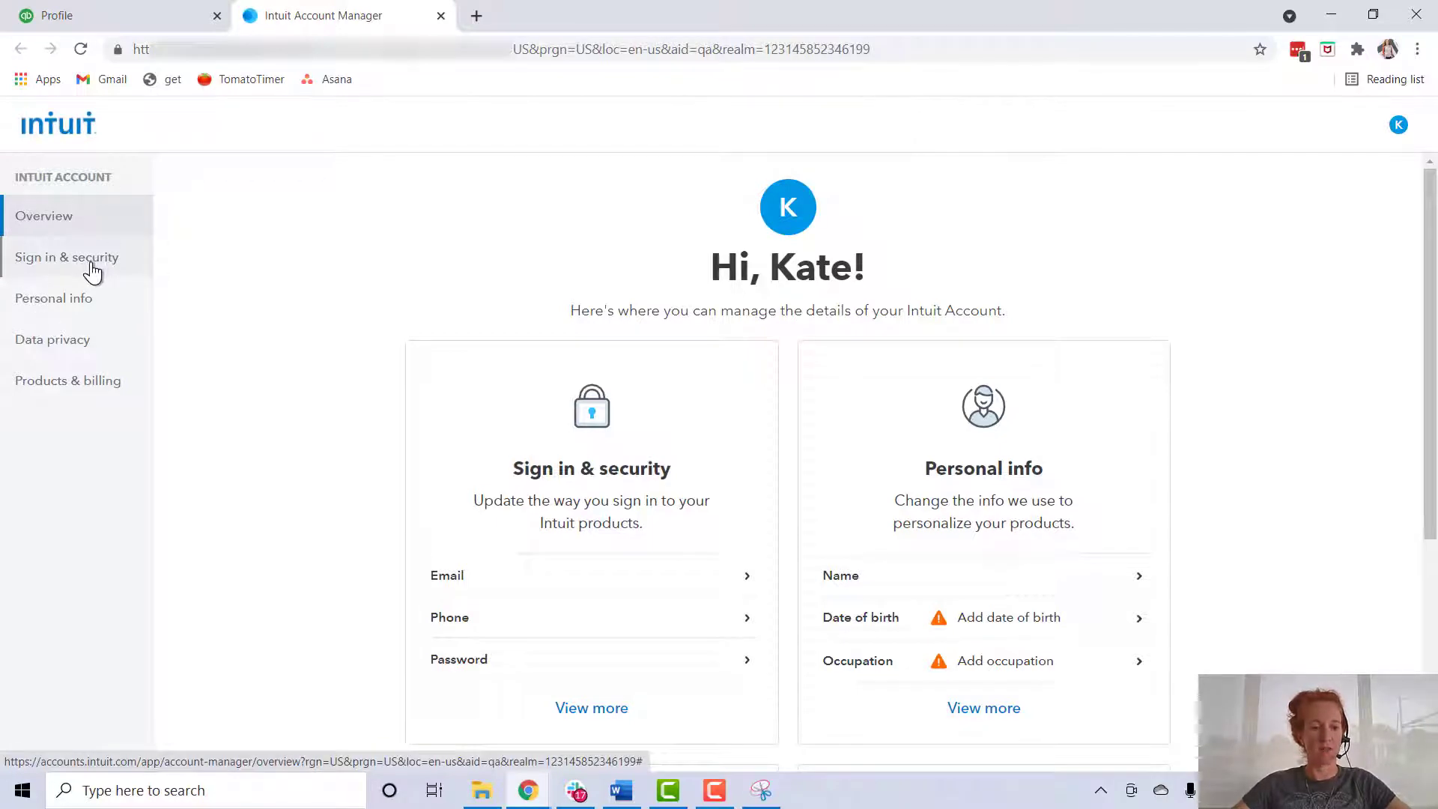
click(92, 270)
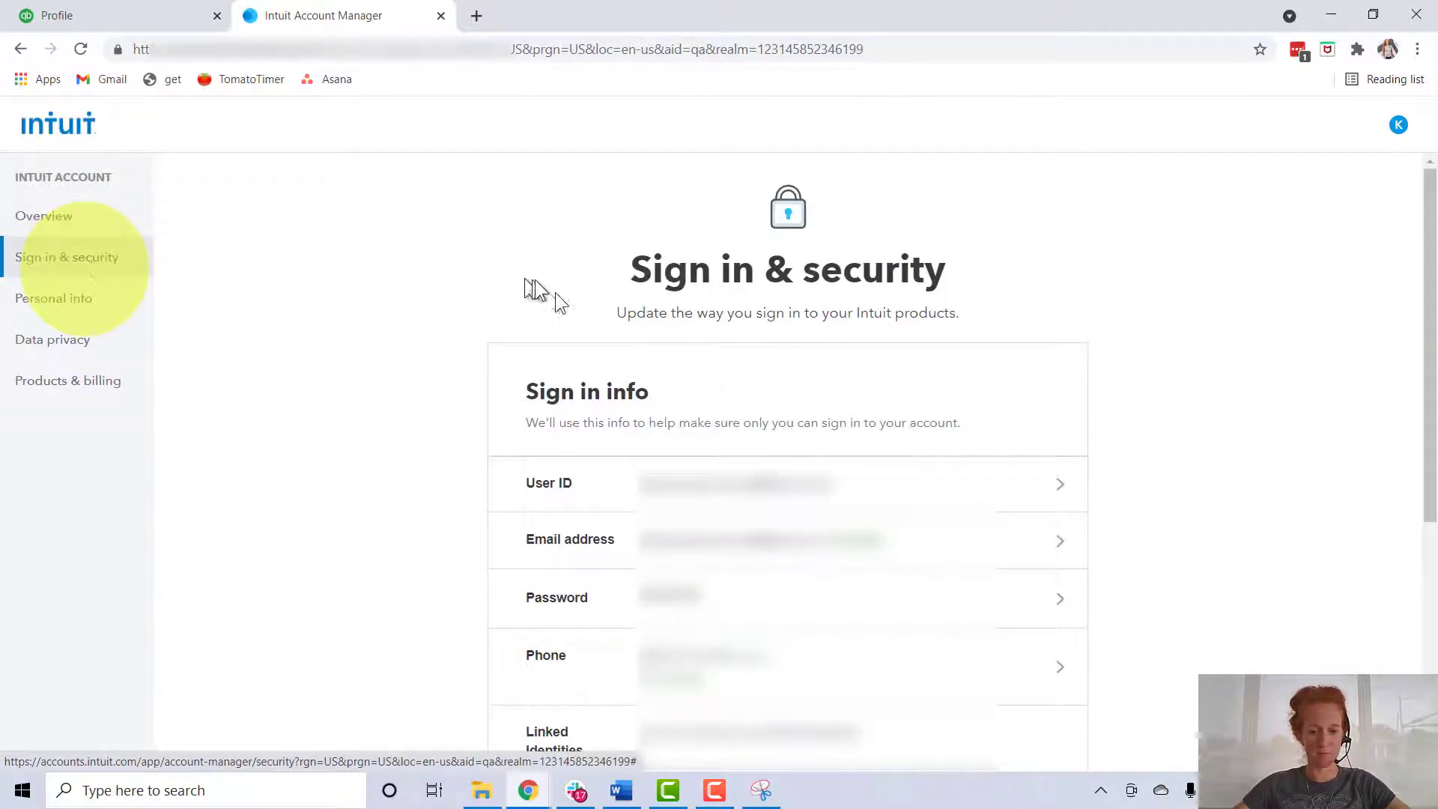
click(1066, 492)
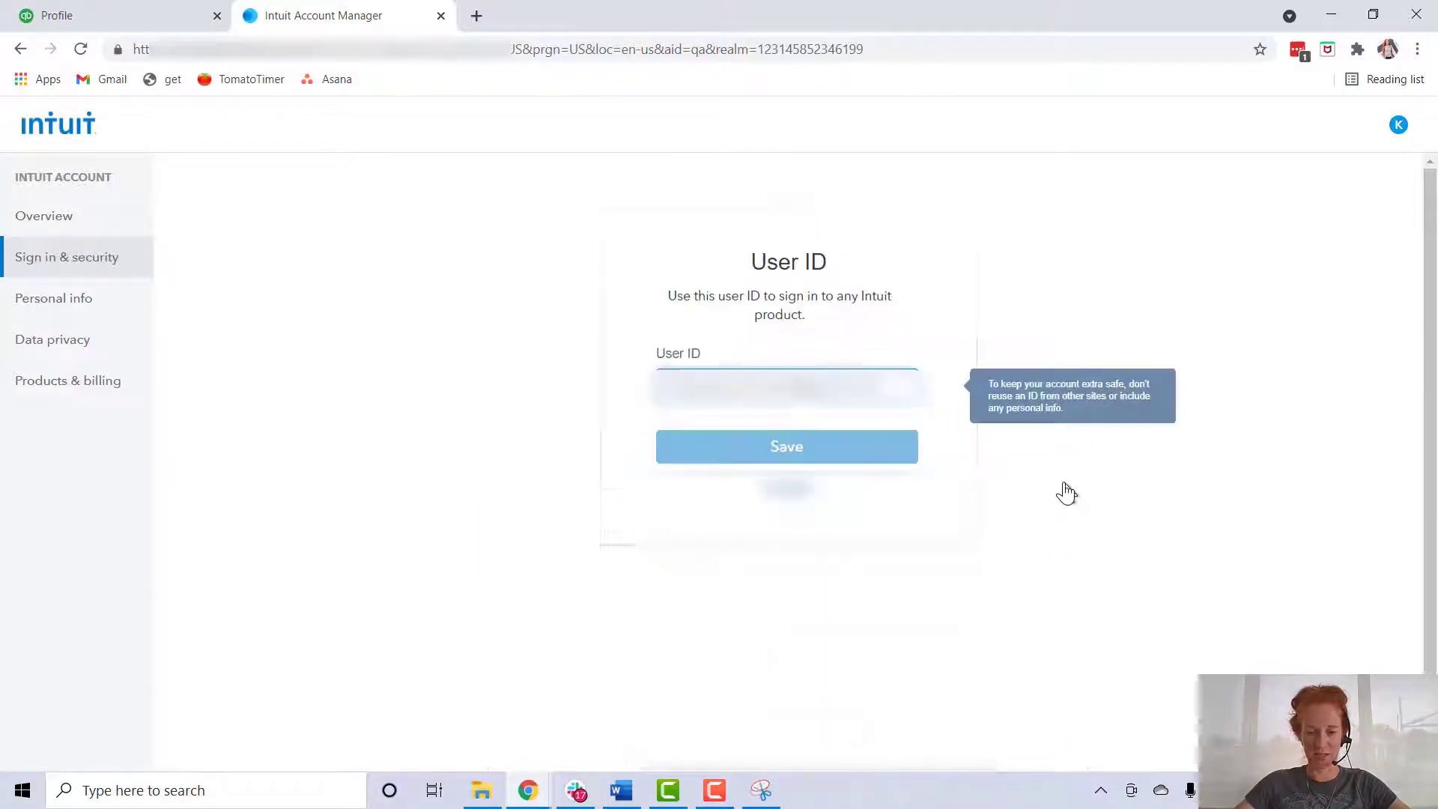
click(786, 448)
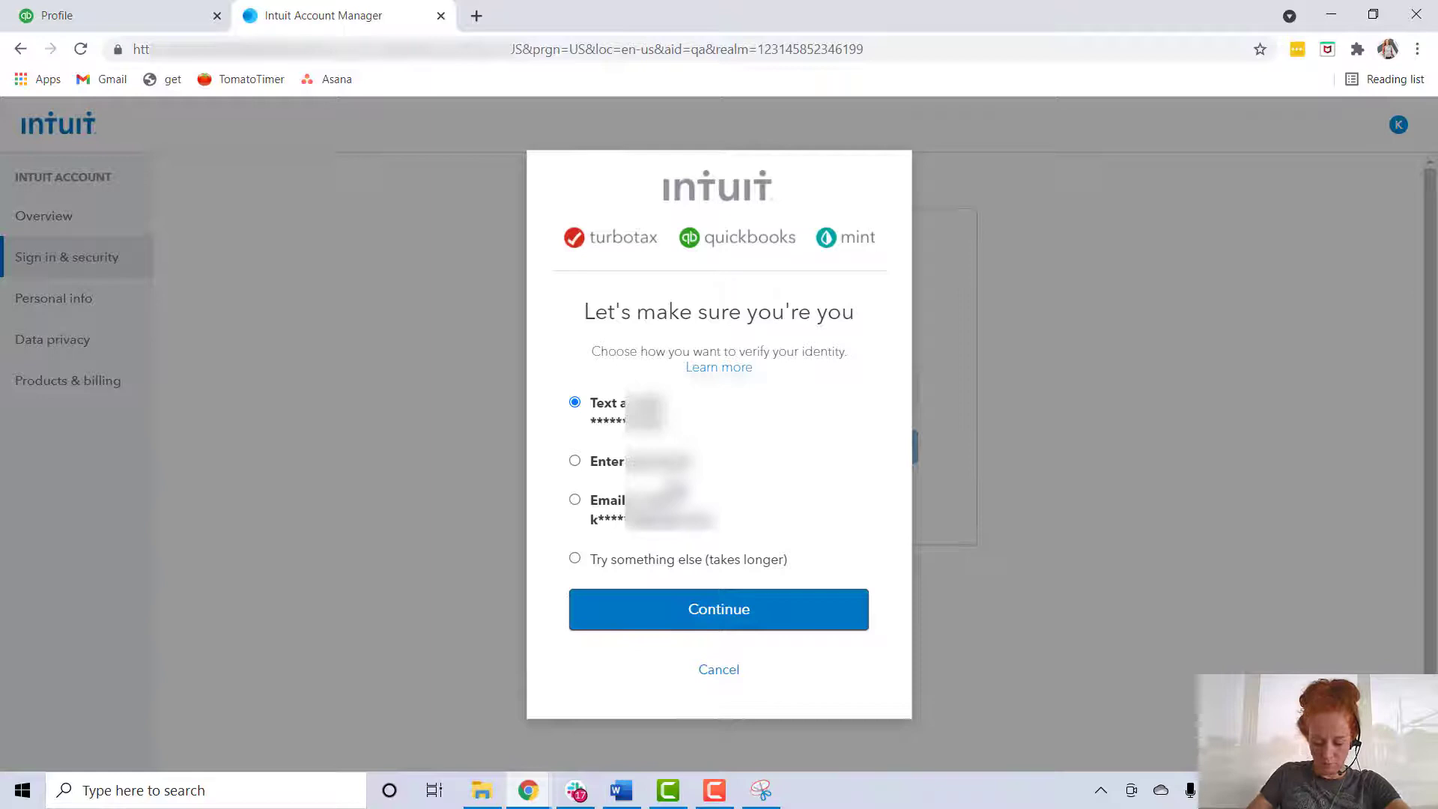
click(734, 616)
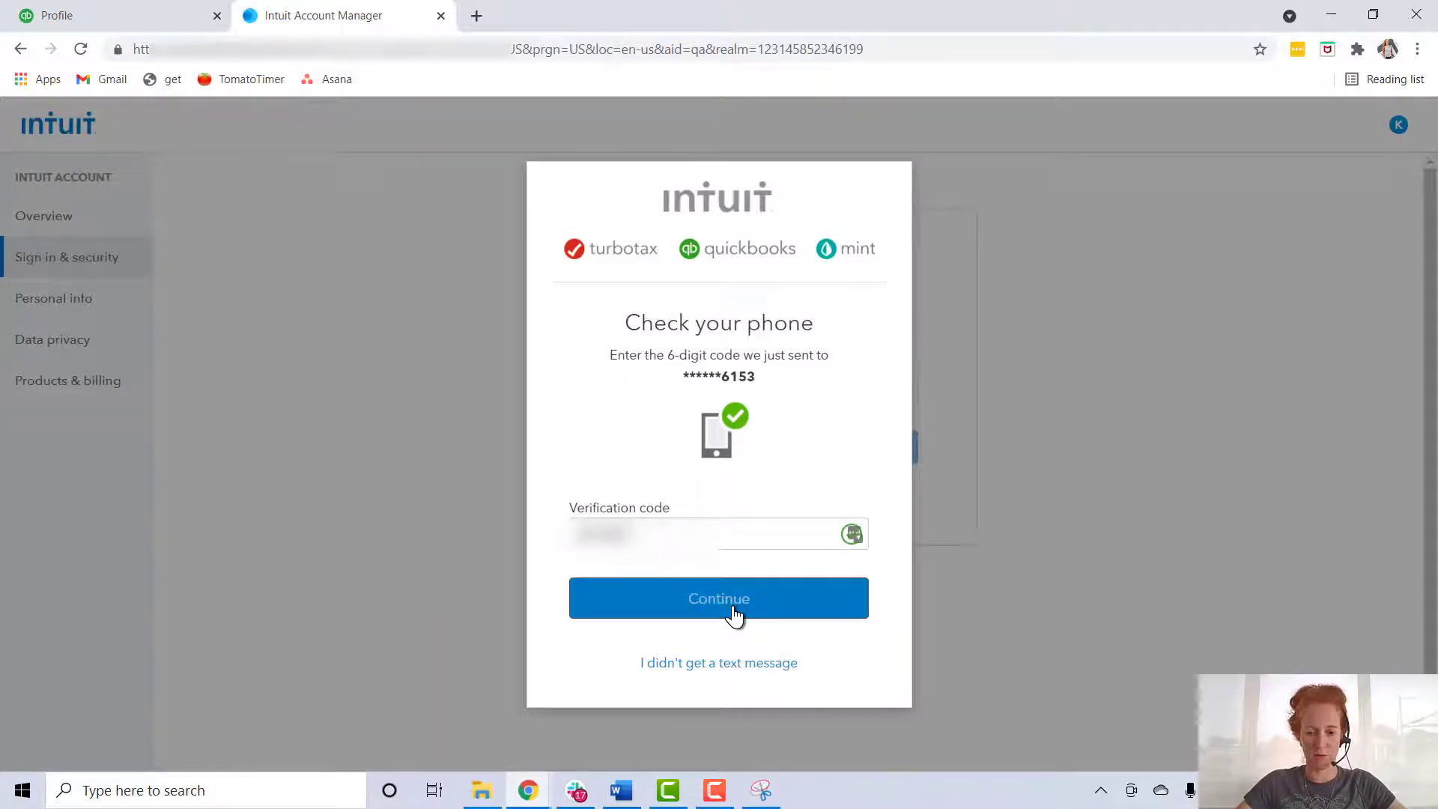
Submit the texted verification code and bring up the Email address edit form.
click(734, 615)
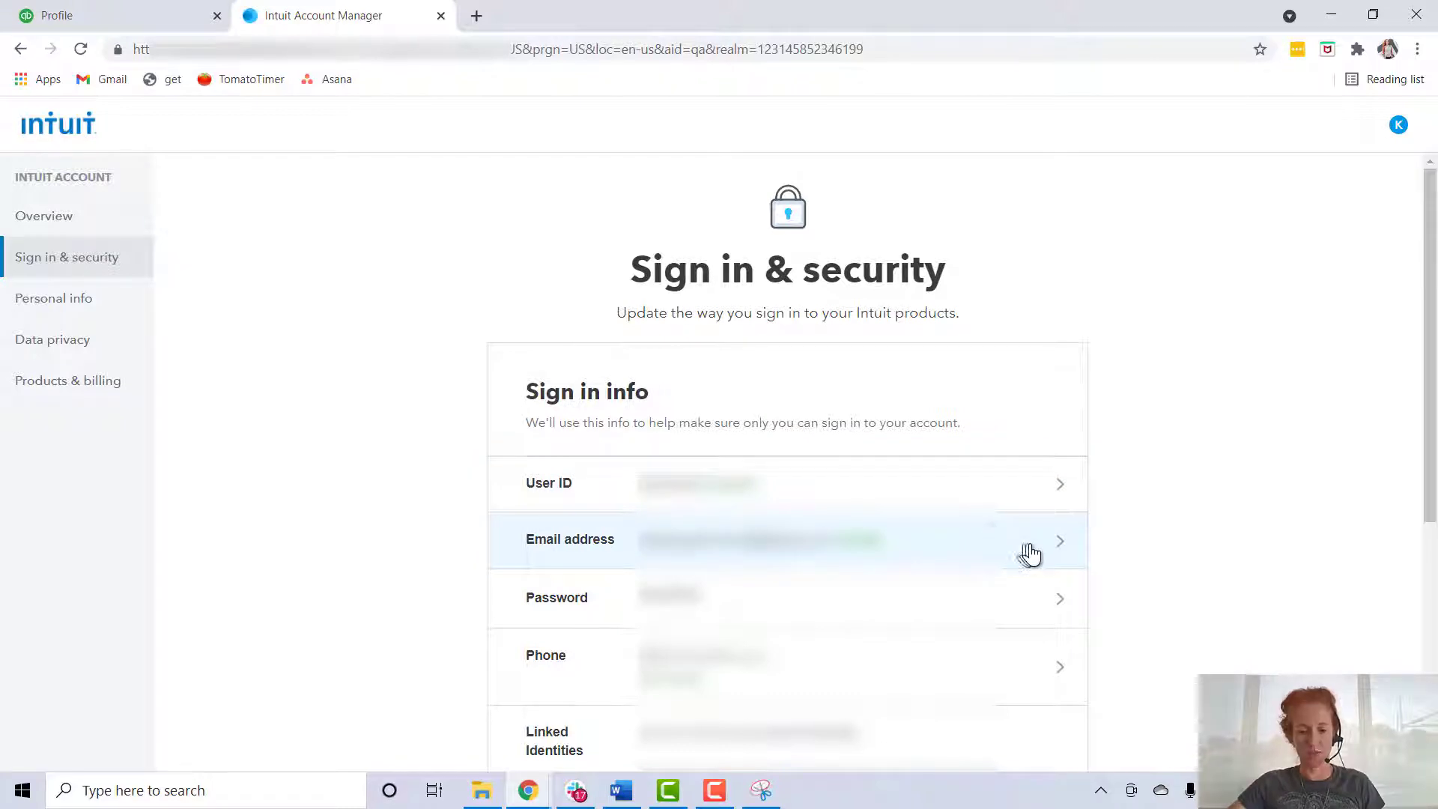
click(1058, 551)
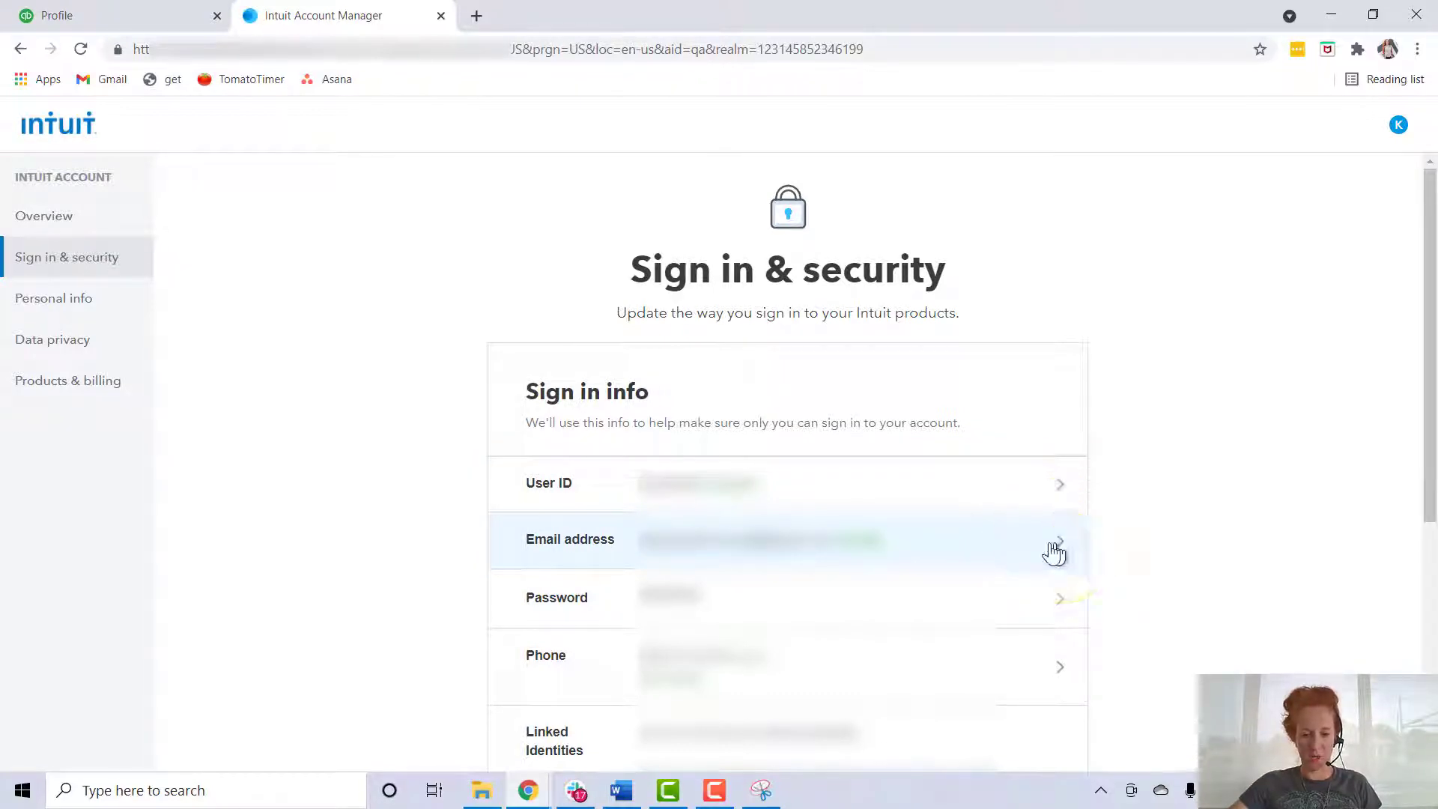
click(593, 556)
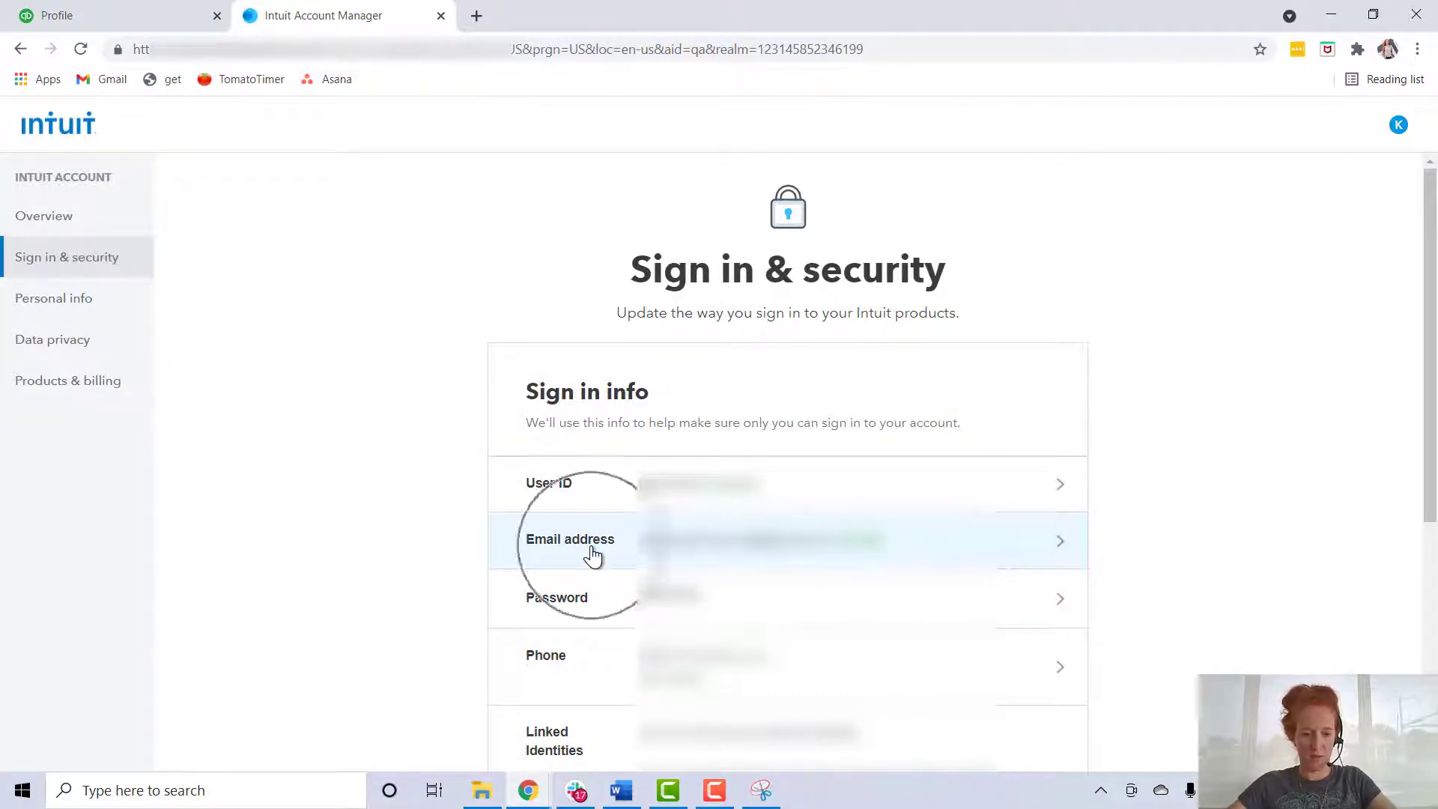
click(1058, 547)
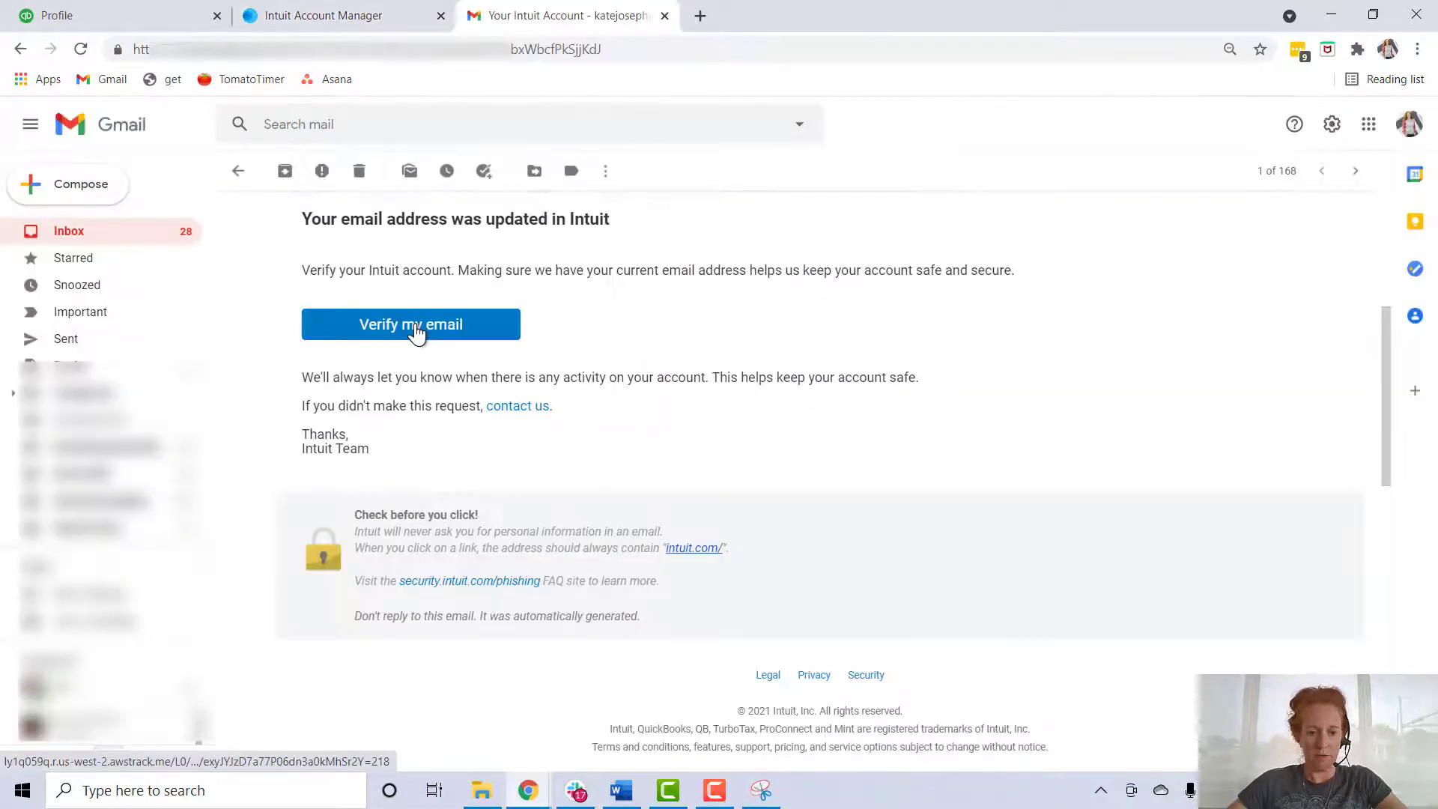
Use 'Verify my email' in the Intuit Gmail message and continue past the verified page.
click(416, 324)
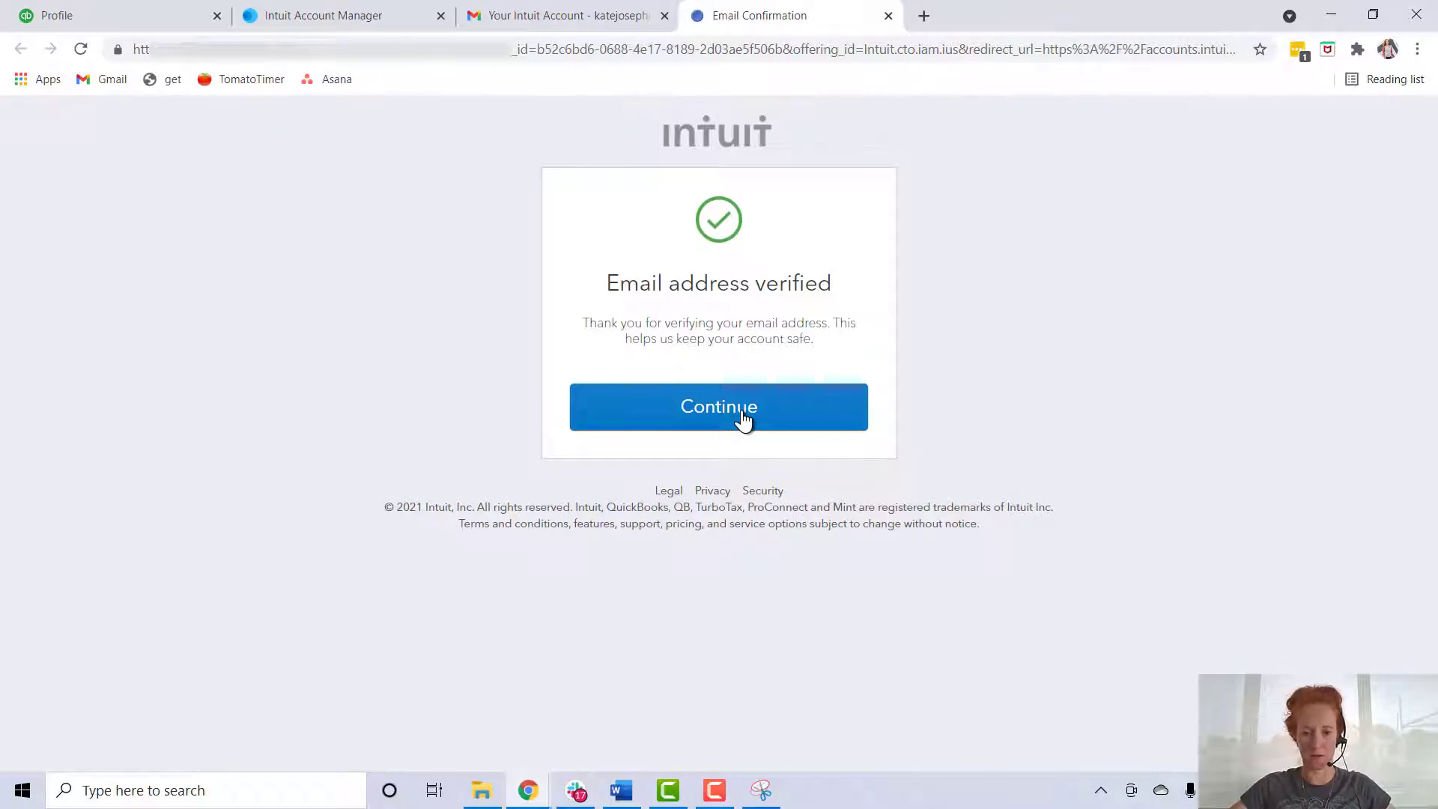
click(744, 420)
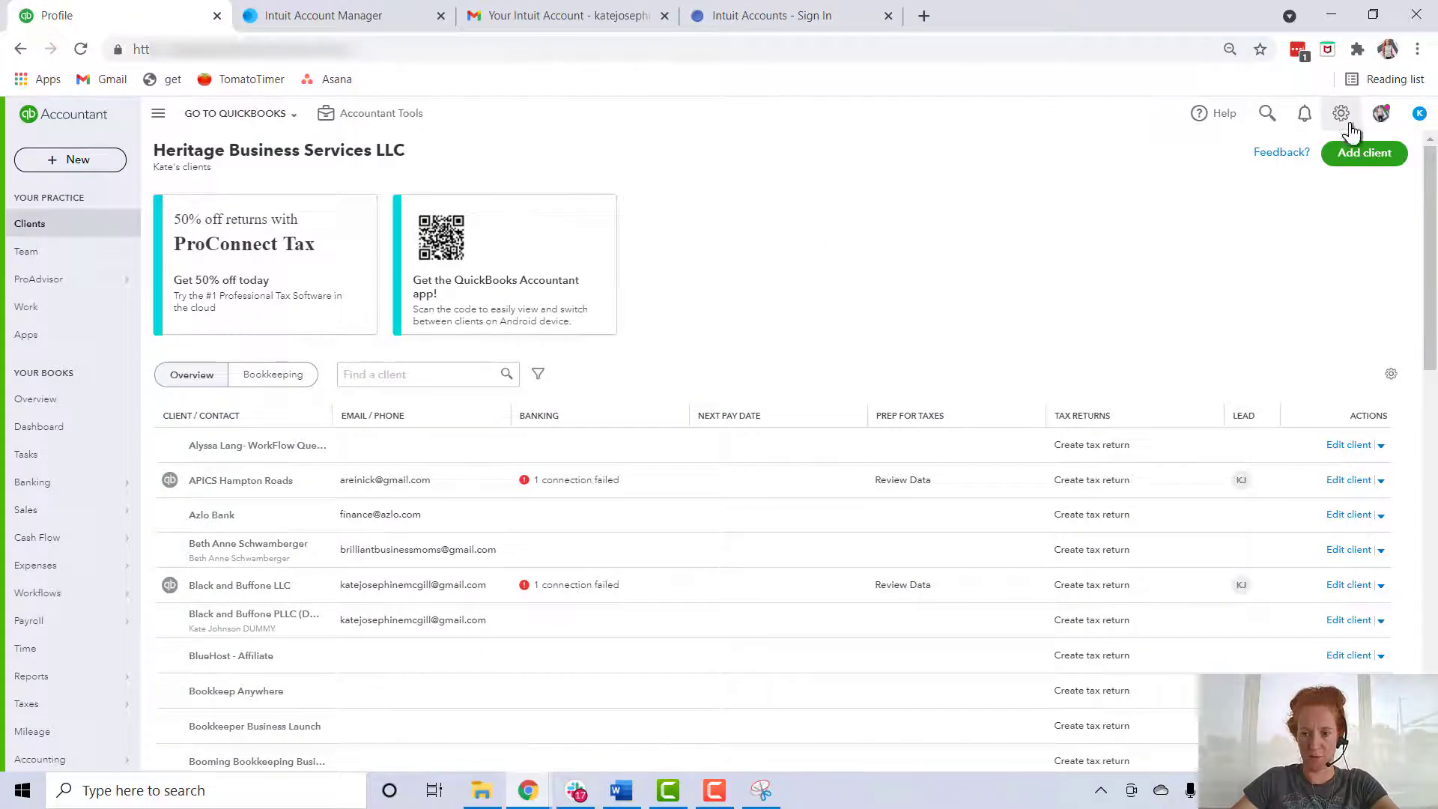
Go to Your team from the gear menu and edit the Primary Admin's user details.
click(1341, 114)
click(1241, 221)
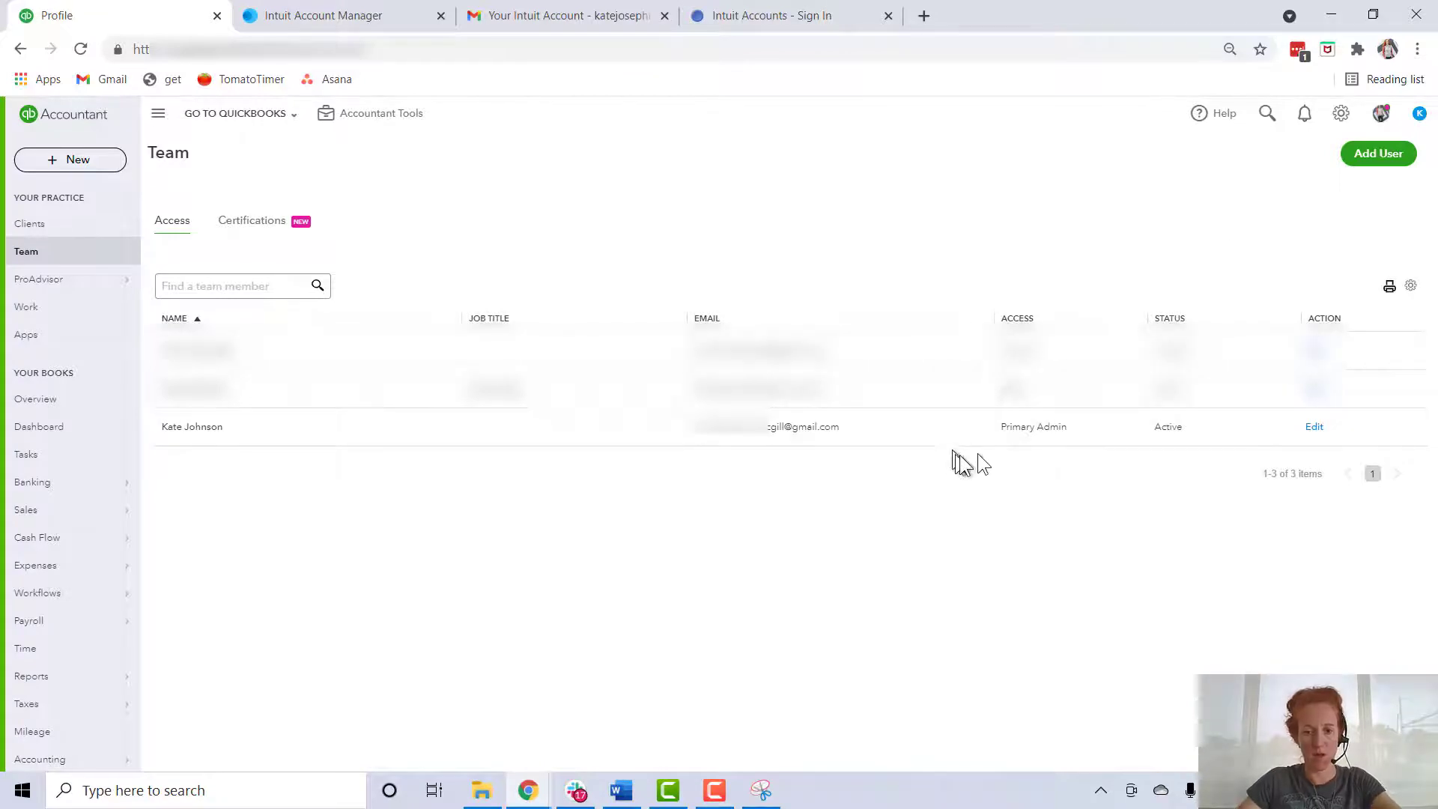
click(1033, 430)
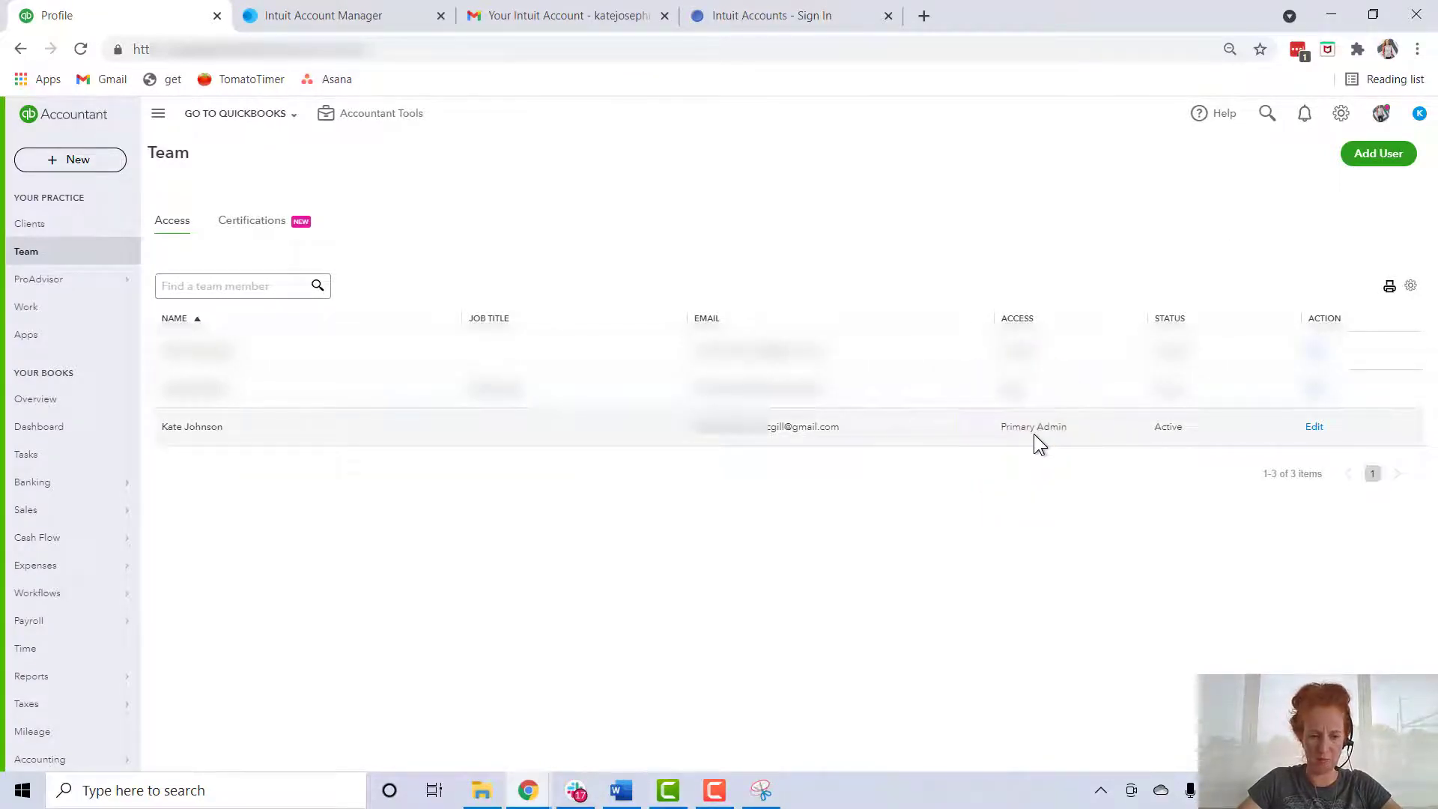
click(1314, 433)
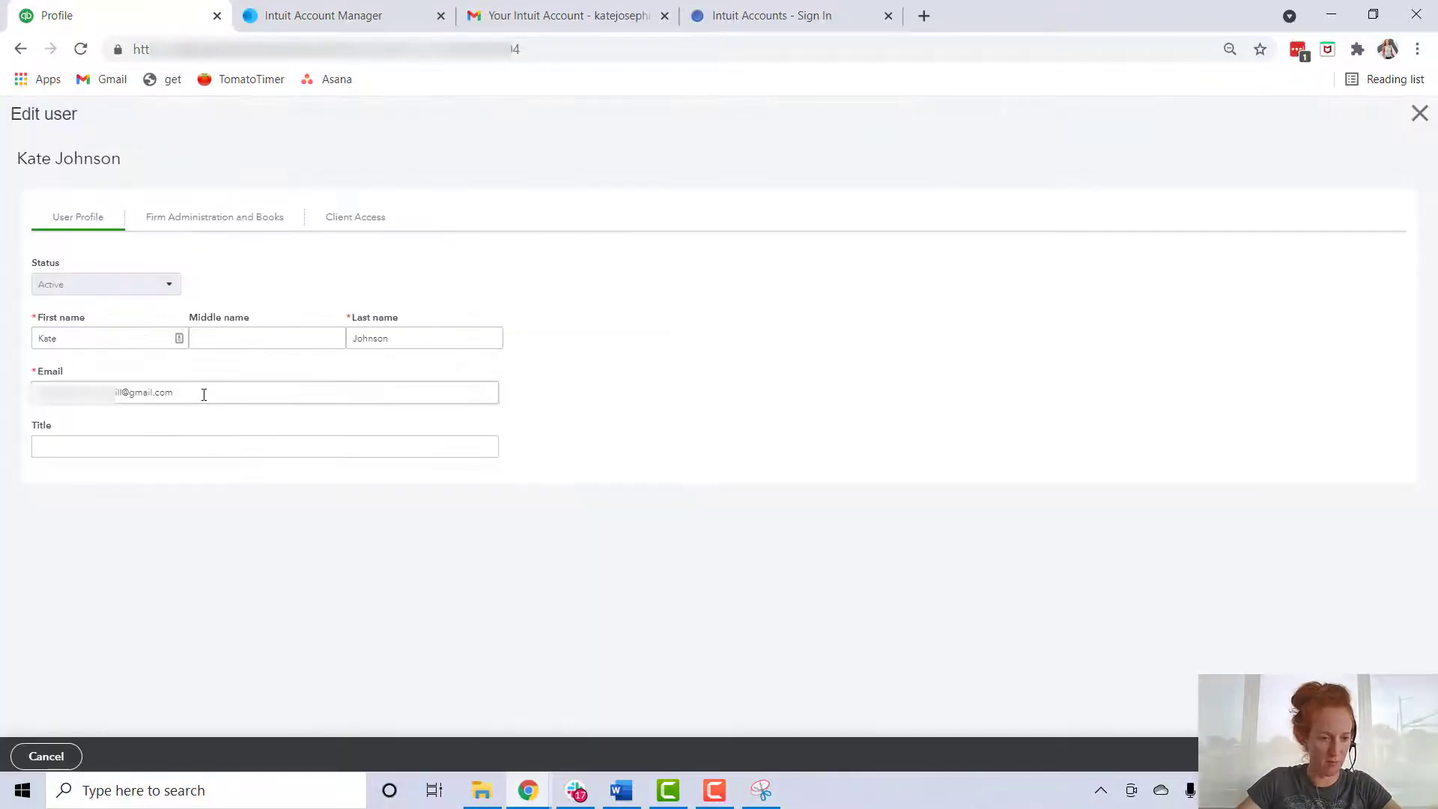
Replace the admin's Email field with the new business-services address and save the profile.
click(202, 394)
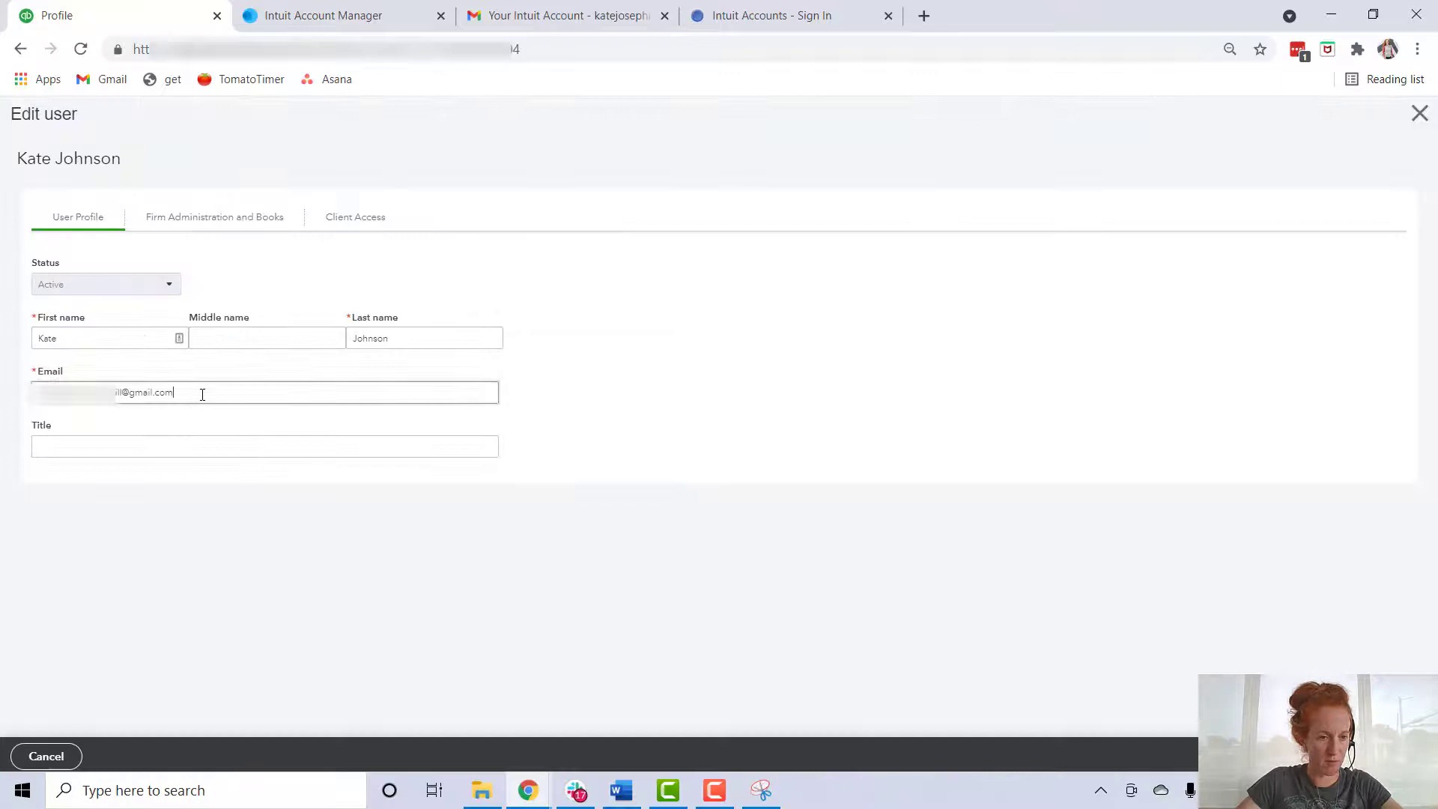
drag(202, 395, 3, 404)
key(BackSpace)
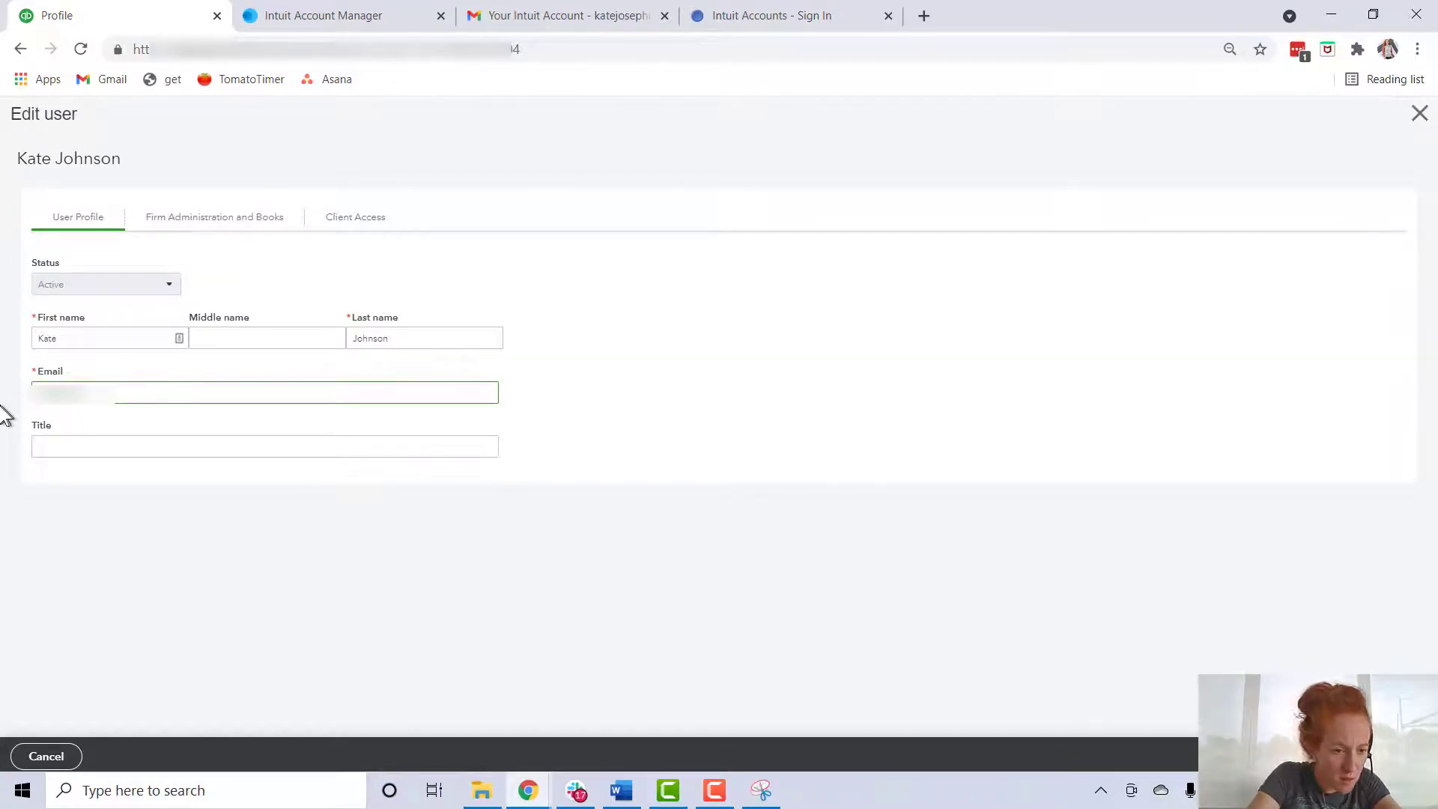
text(nessser)
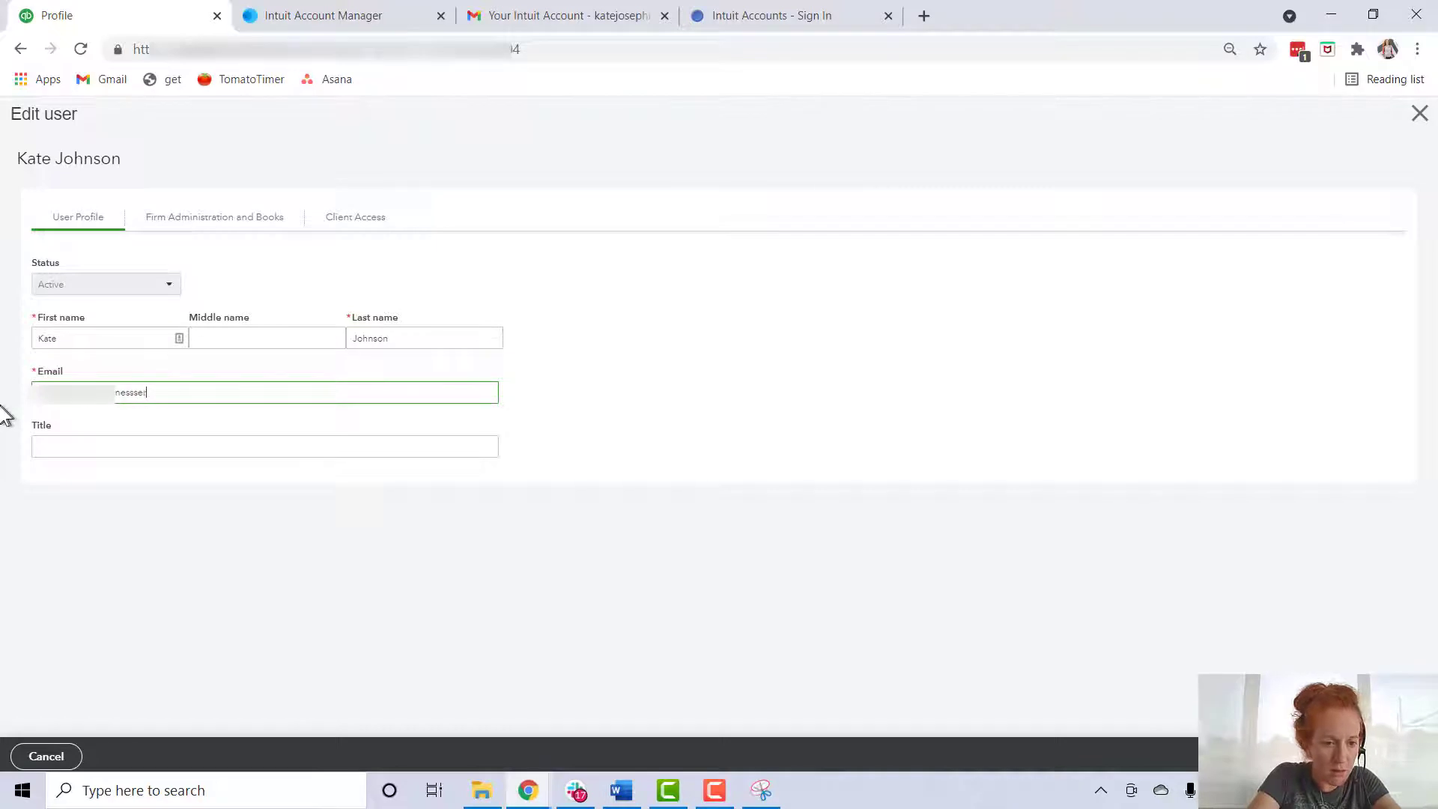
text(vices.com)
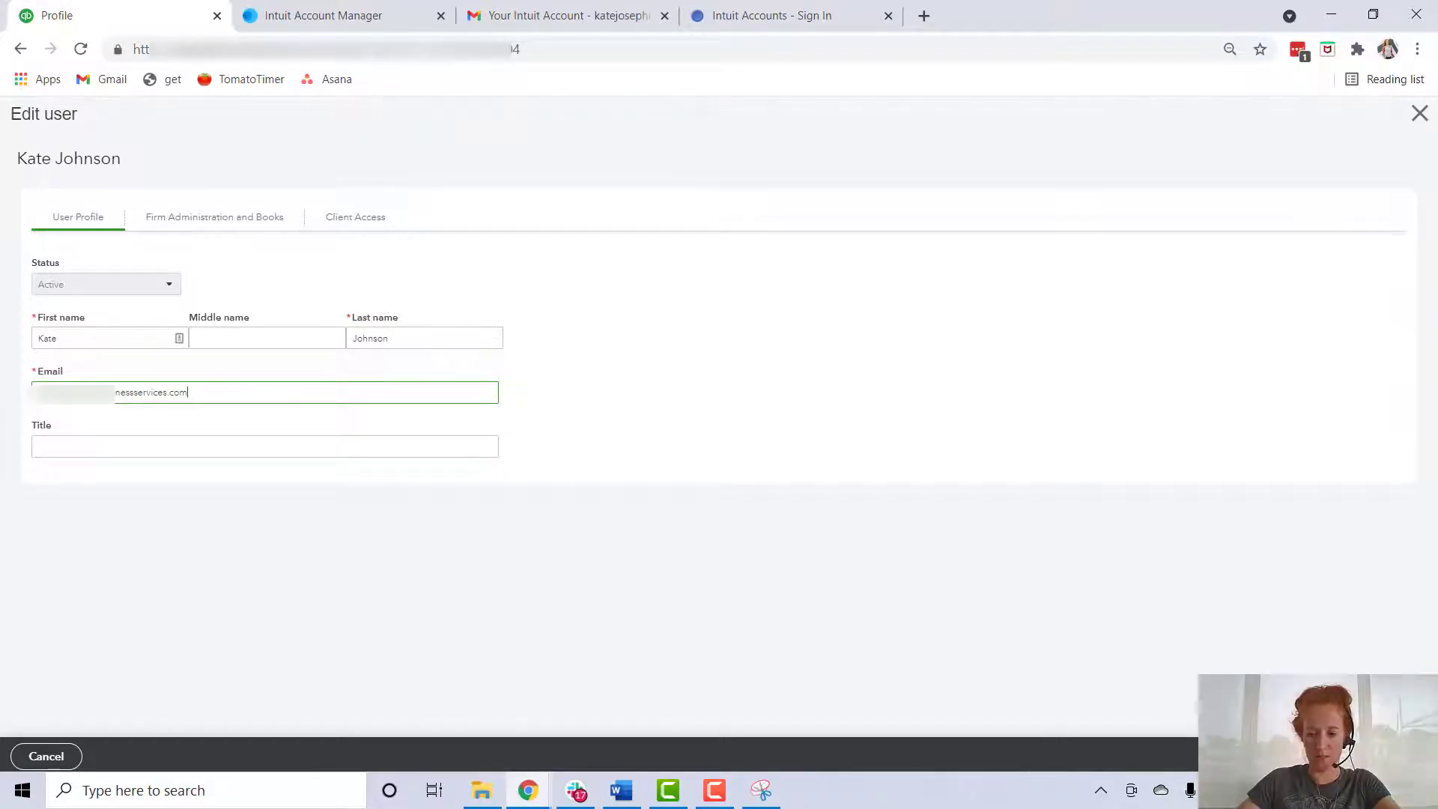
click(1, 410)
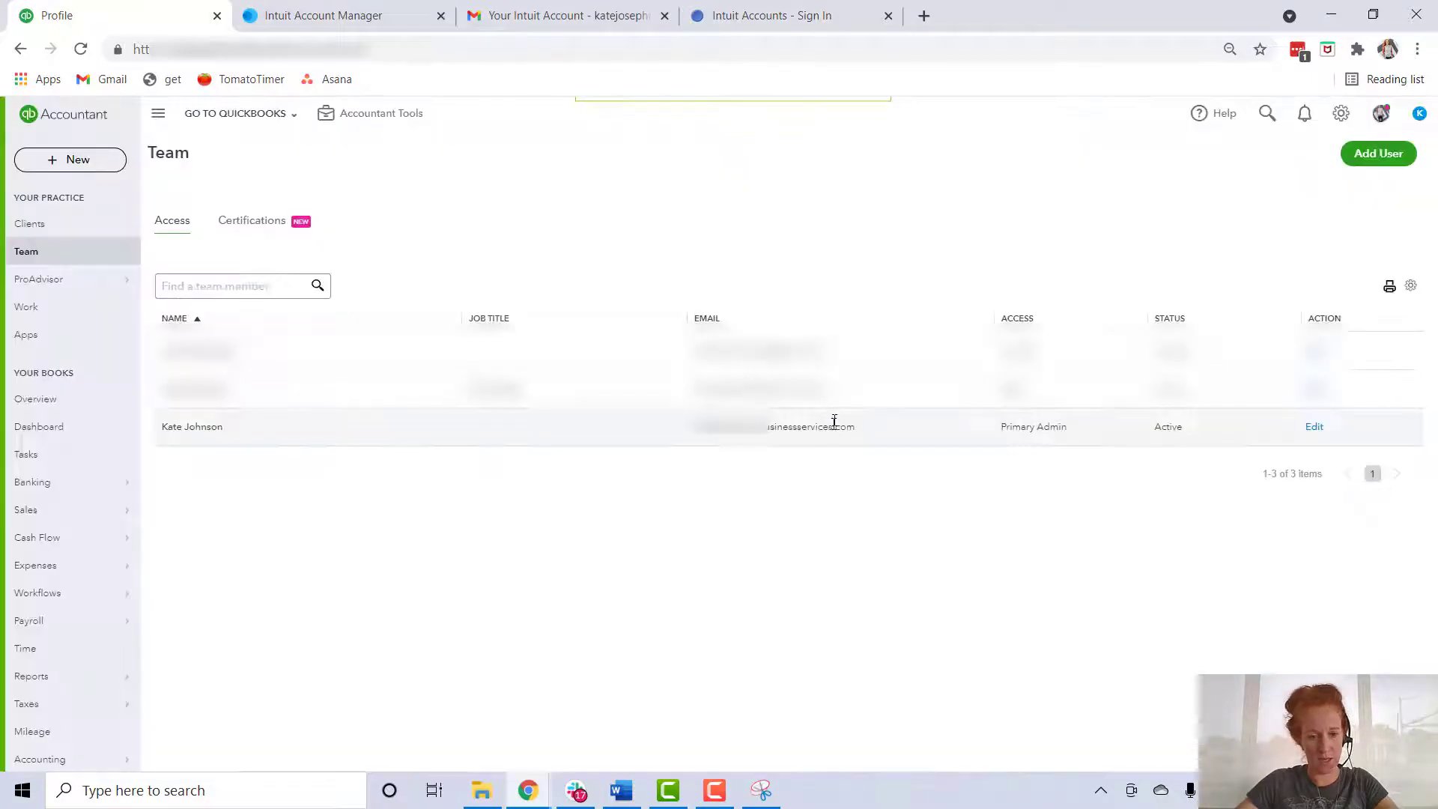
click(834, 420)
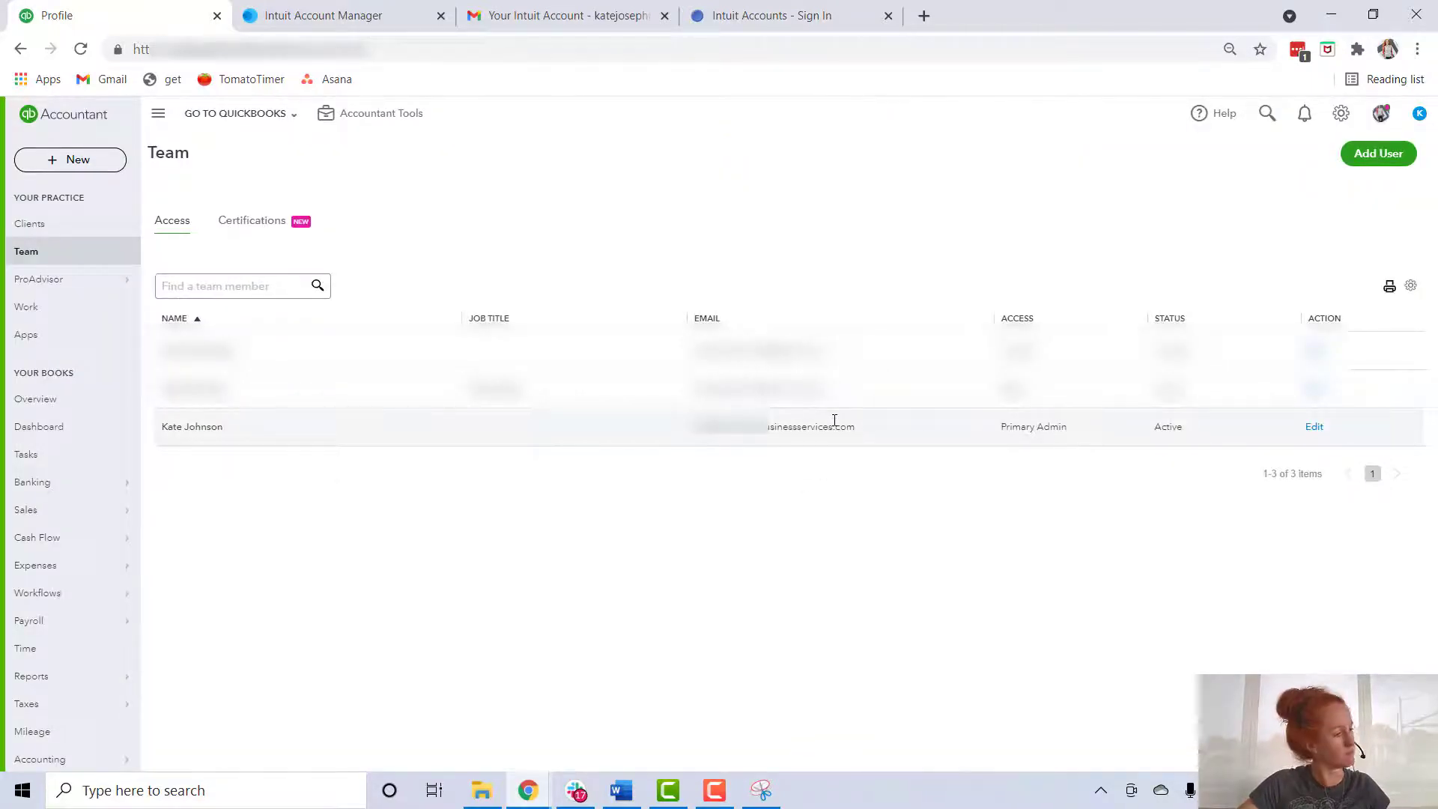
click(1342, 118)
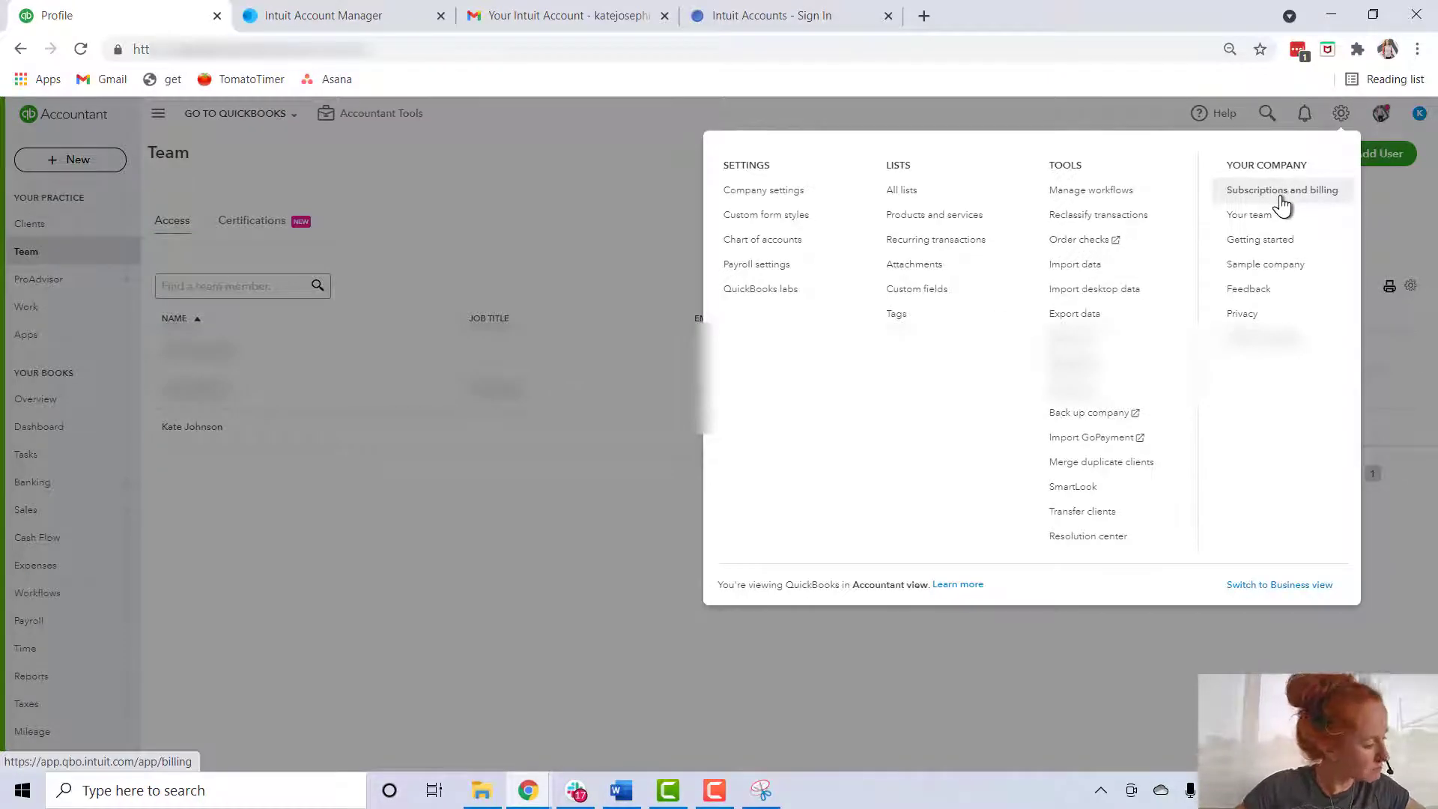
click(789, 192)
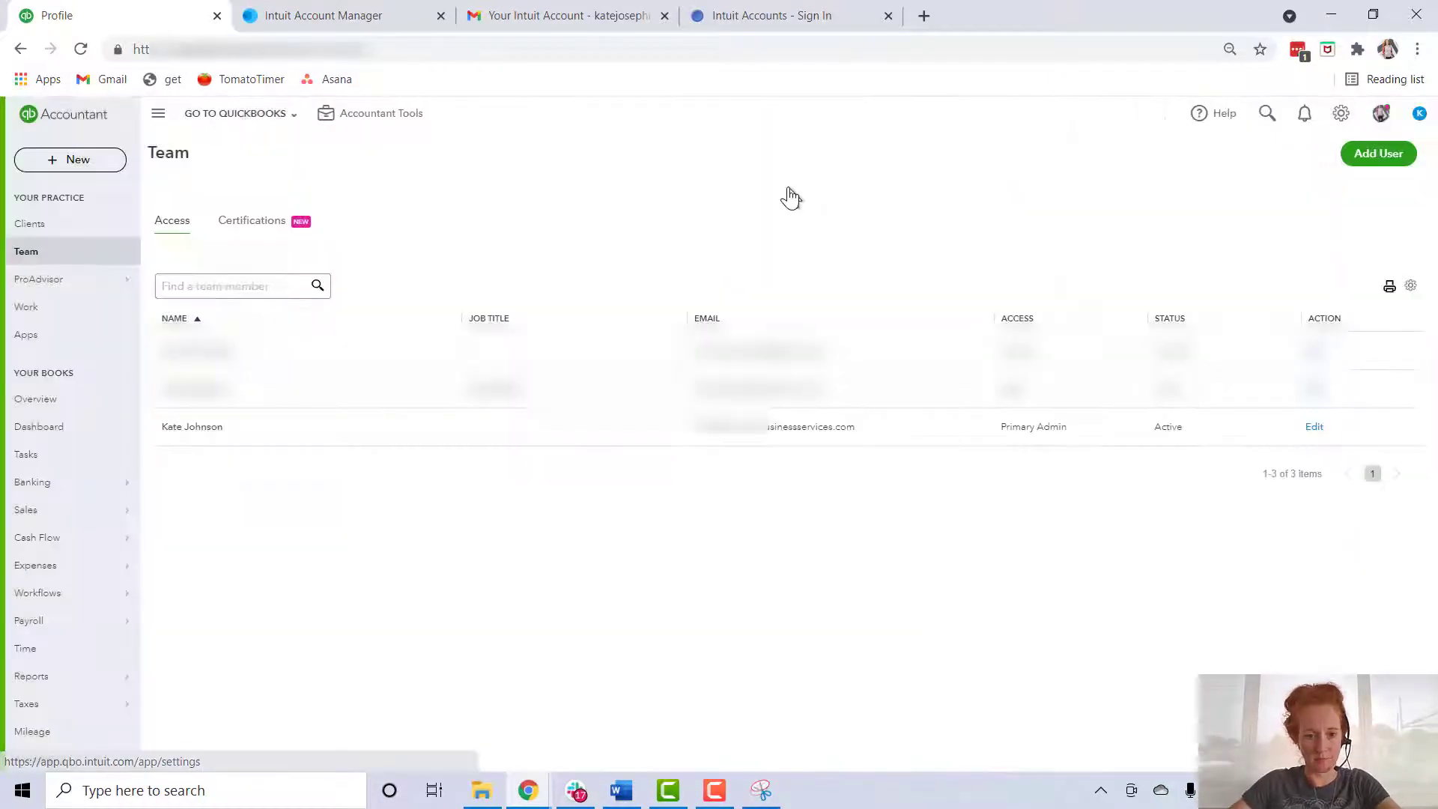
click(790, 197)
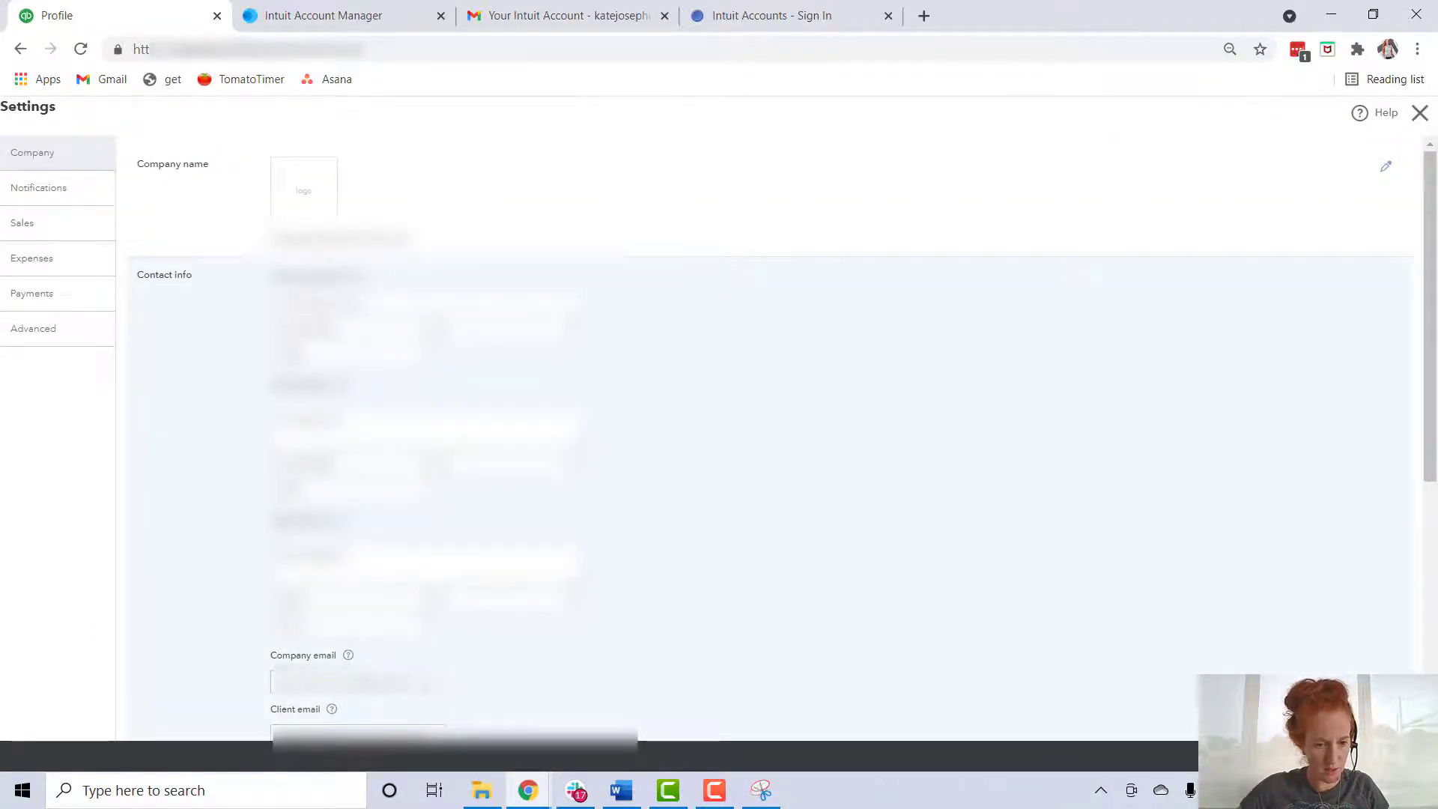
click(301, 678)
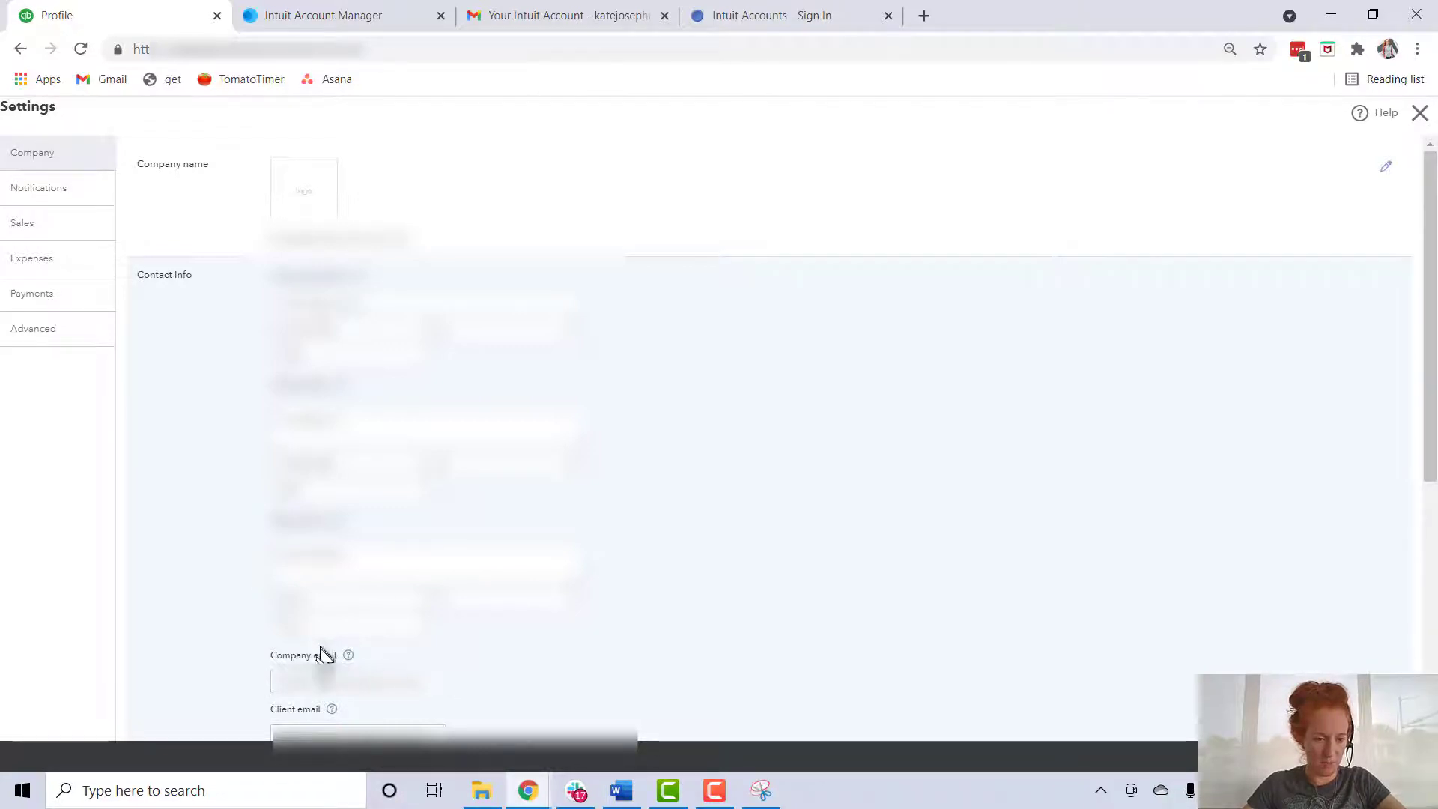
click(295, 709)
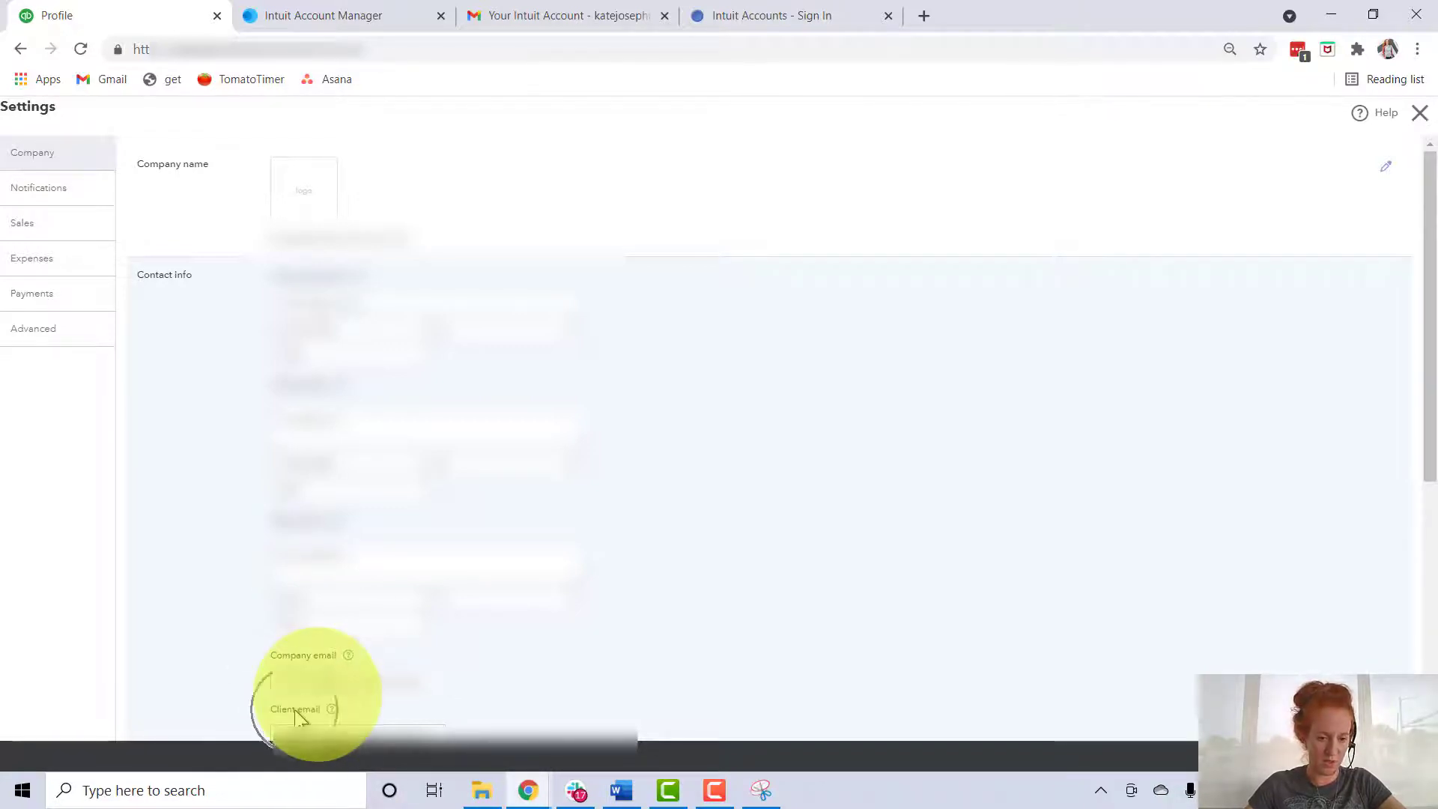
drag(1426, 284, 1423, 479)
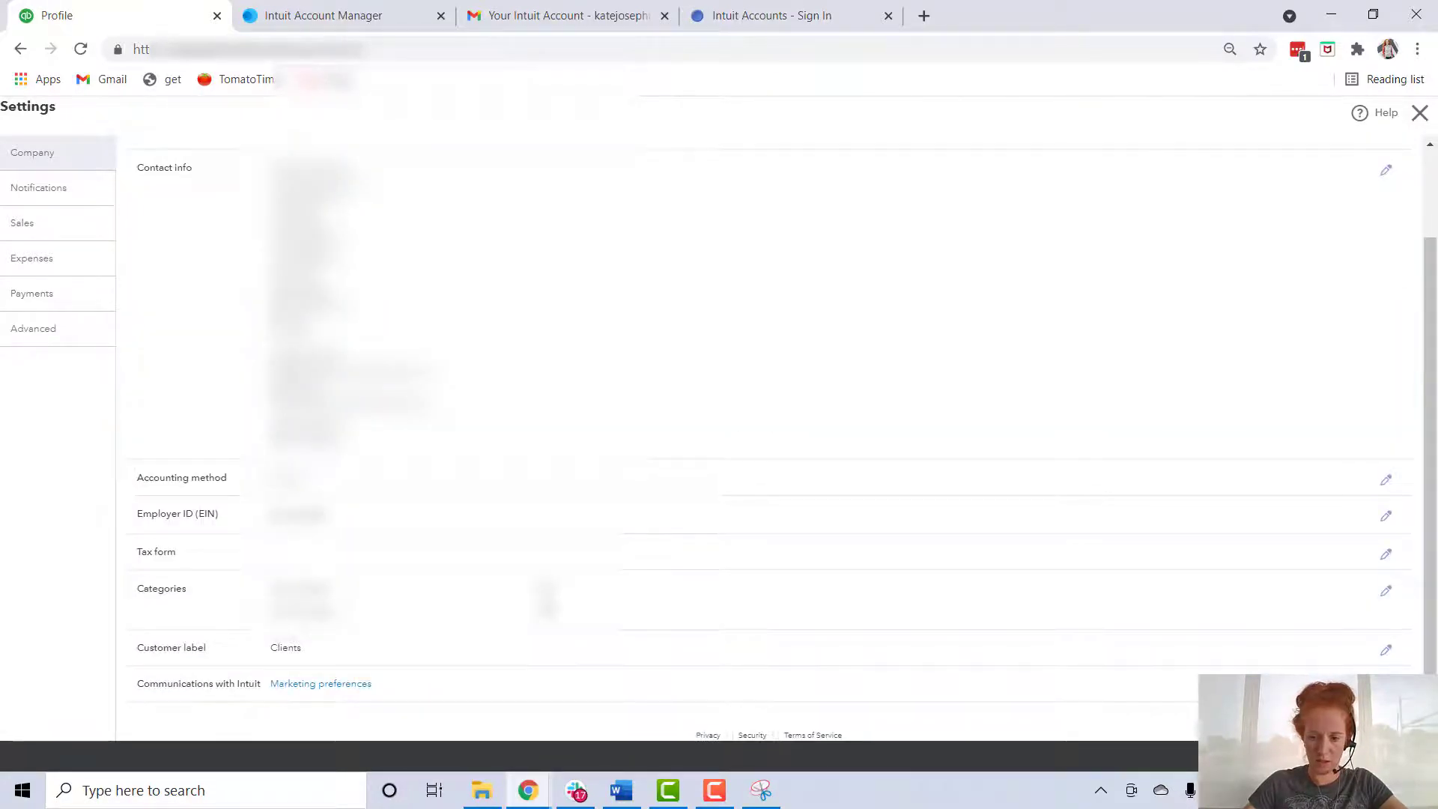
click(1420, 112)
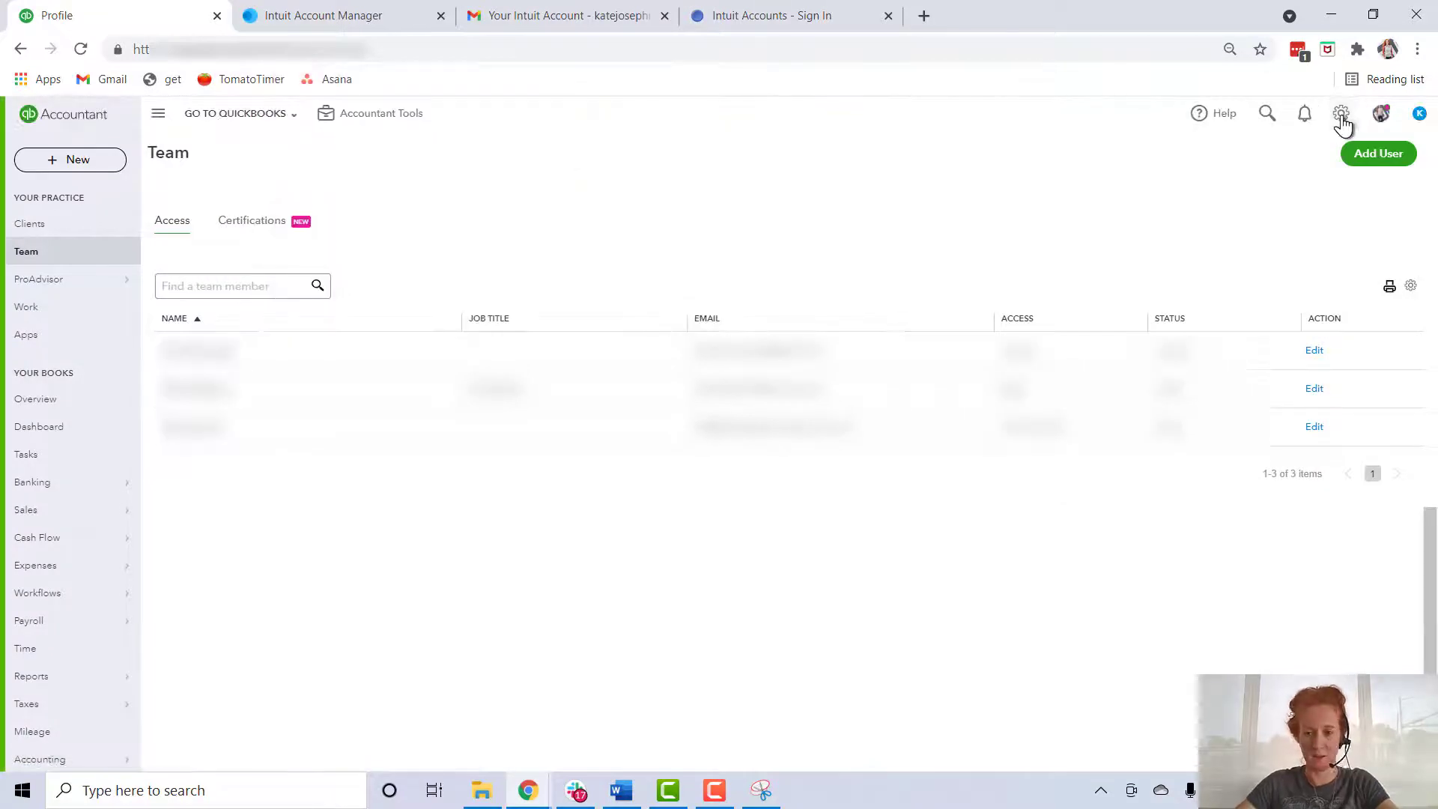
Go to Company settings > Payments and reach the merchant account's Account Profile.
click(1341, 114)
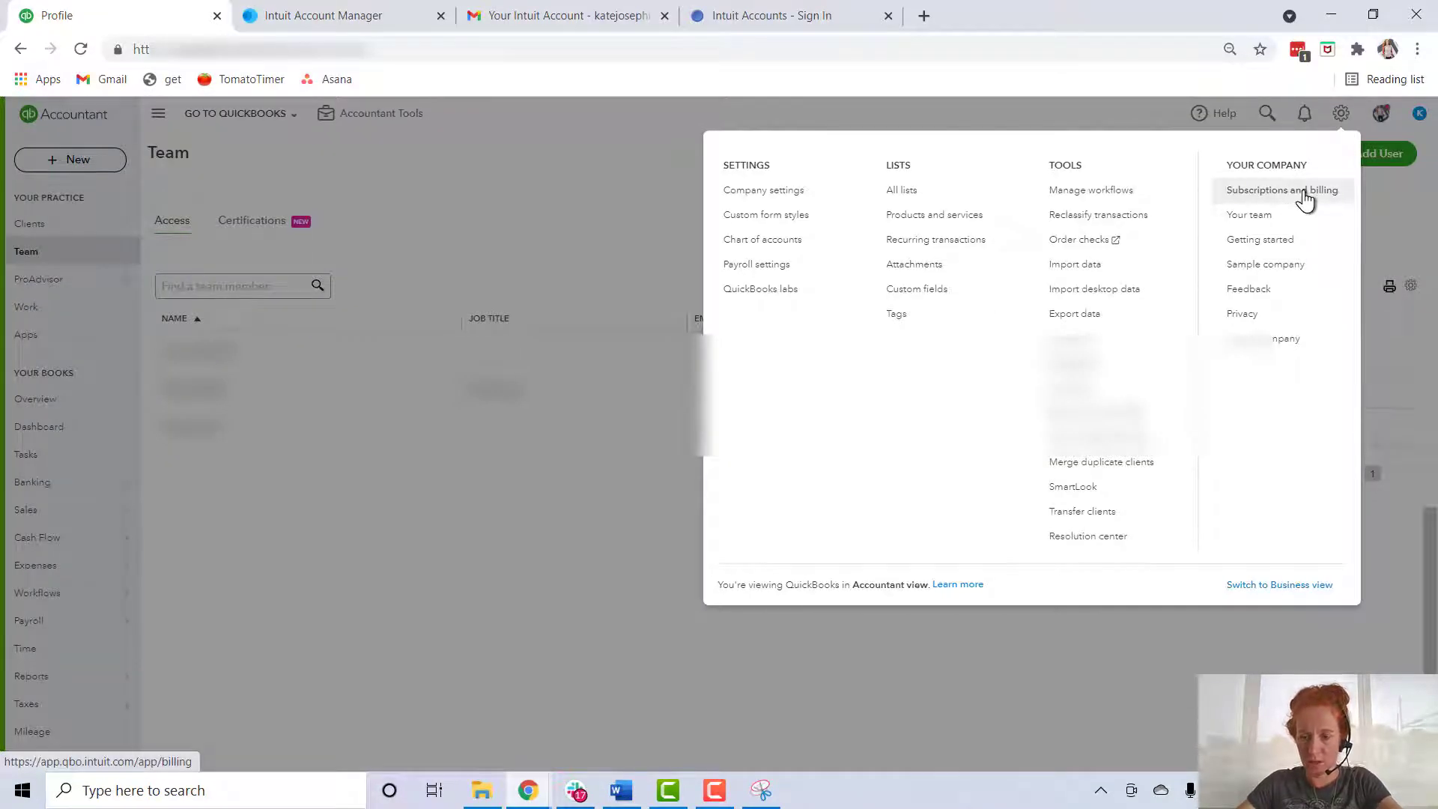
click(772, 196)
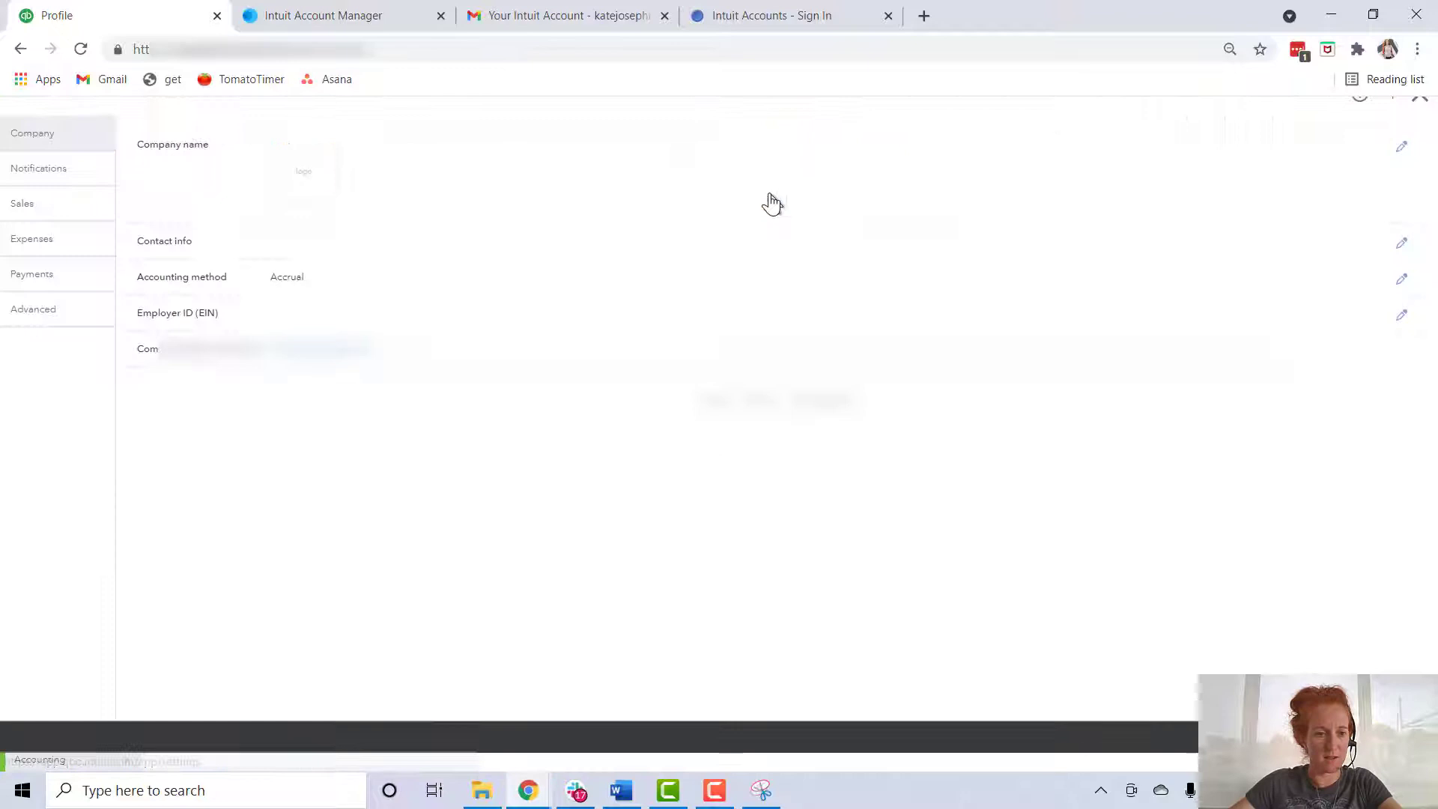
click(45, 292)
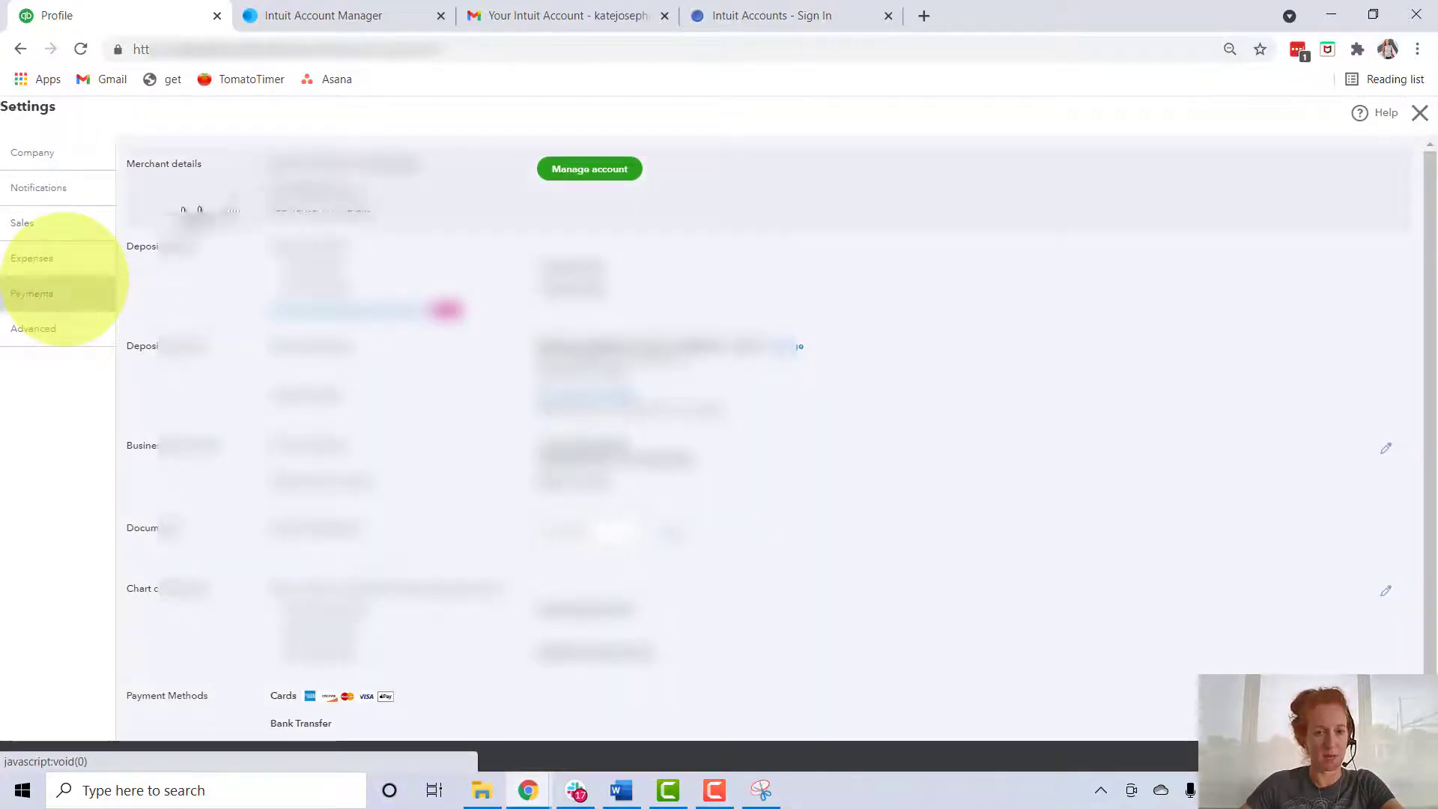
click(590, 169)
mouse_move(801, 213)
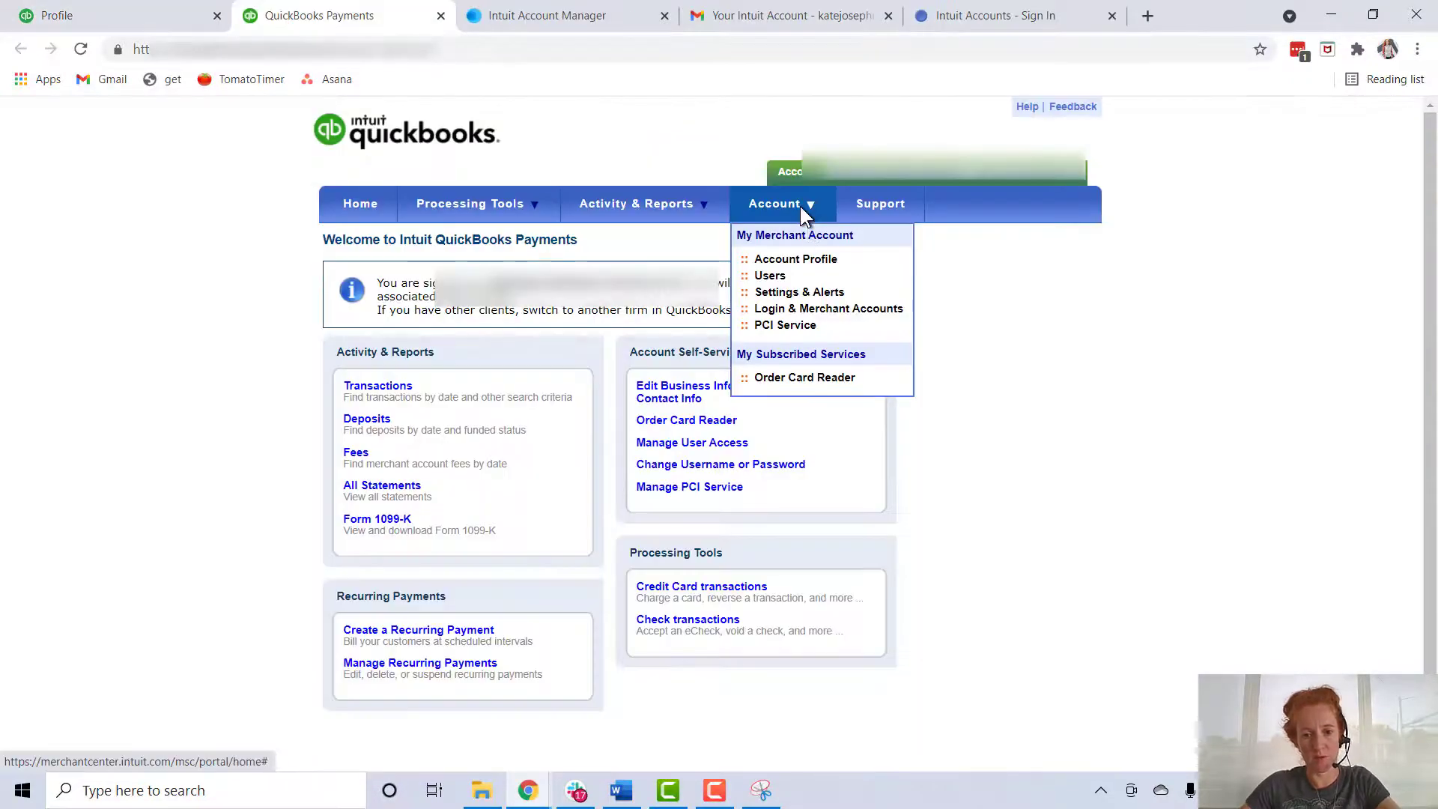
click(796, 259)
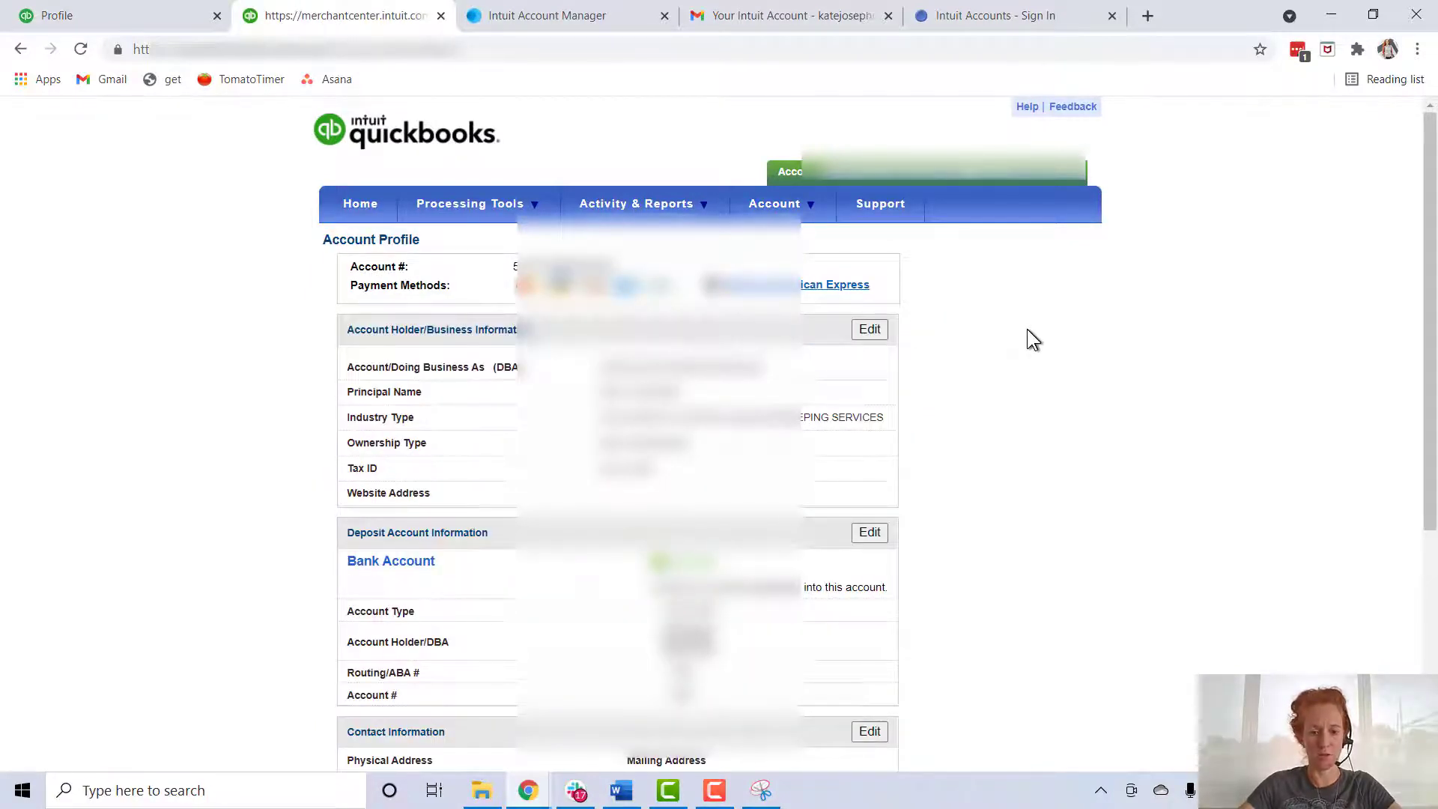
scroll(1027, 330, down, 5)
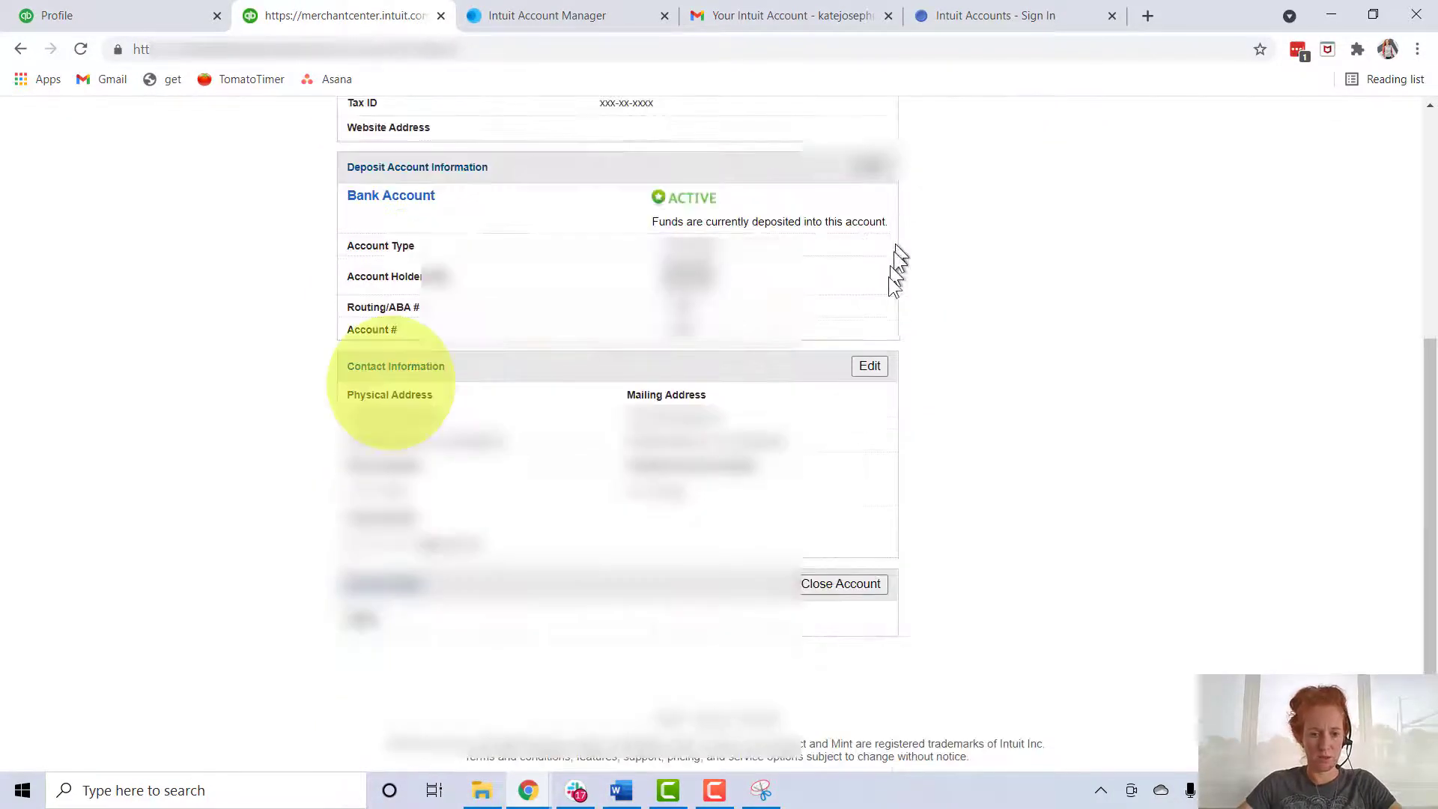
Replace the contact email with the new address, reason 'Fixed incorrect information'.
click(884, 364)
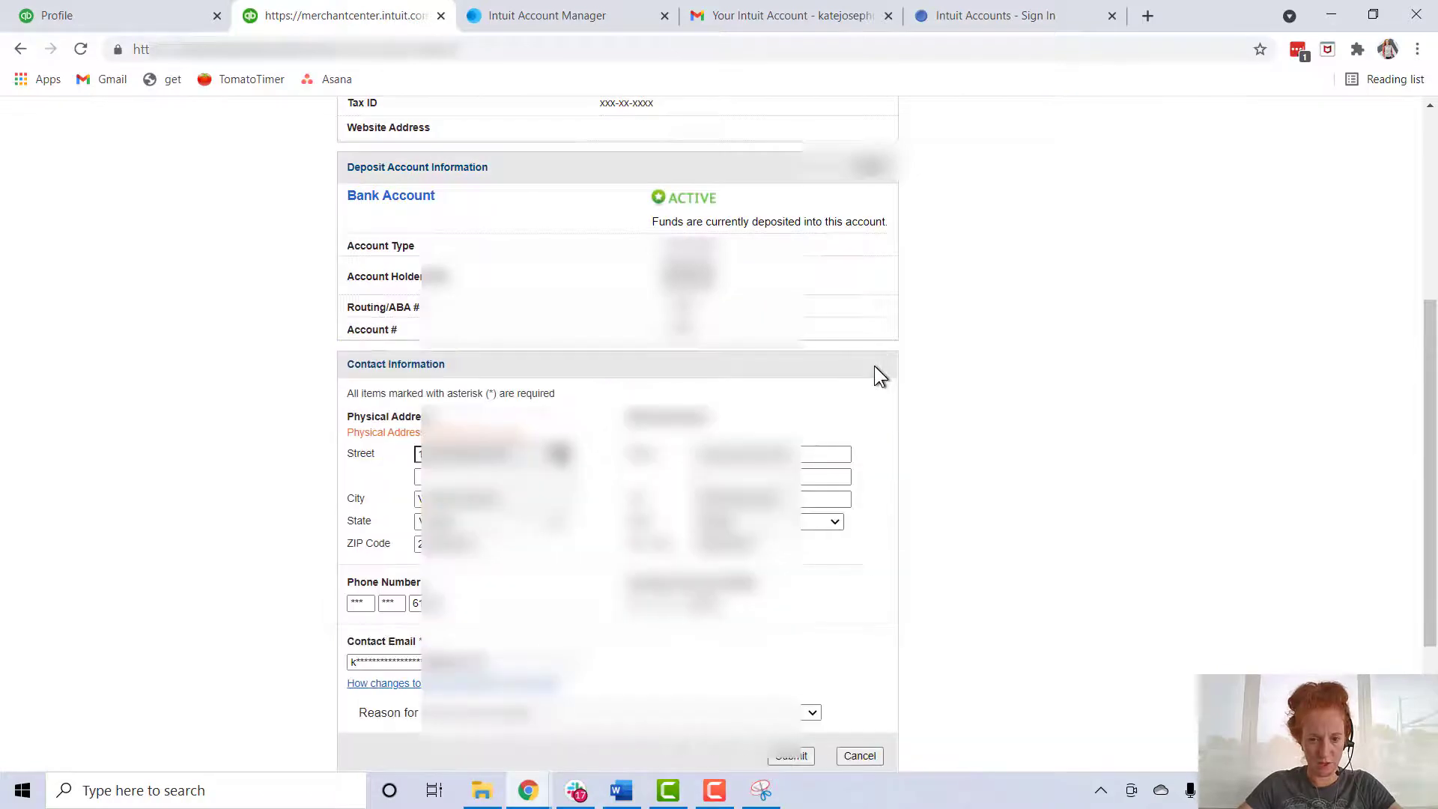
key(Tab)
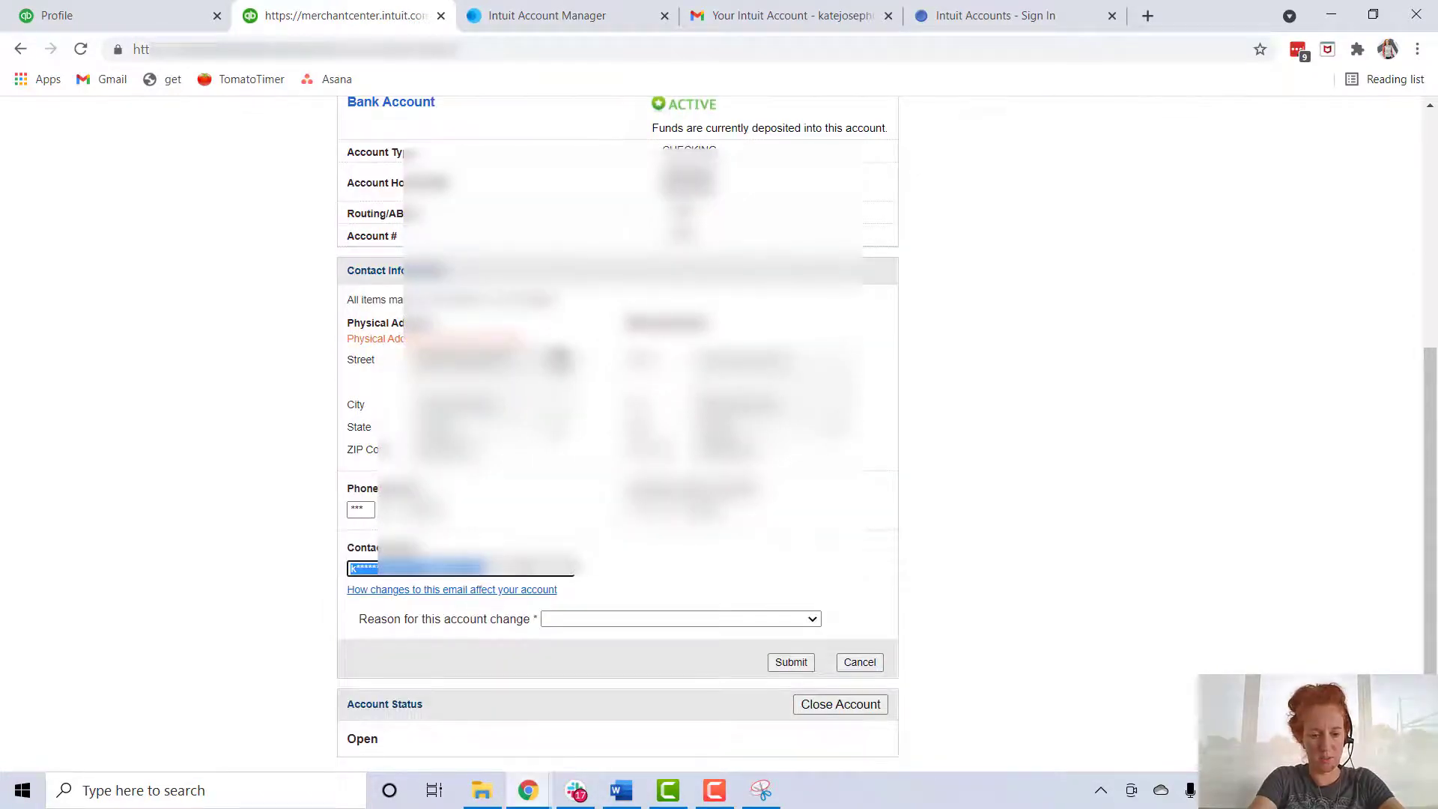
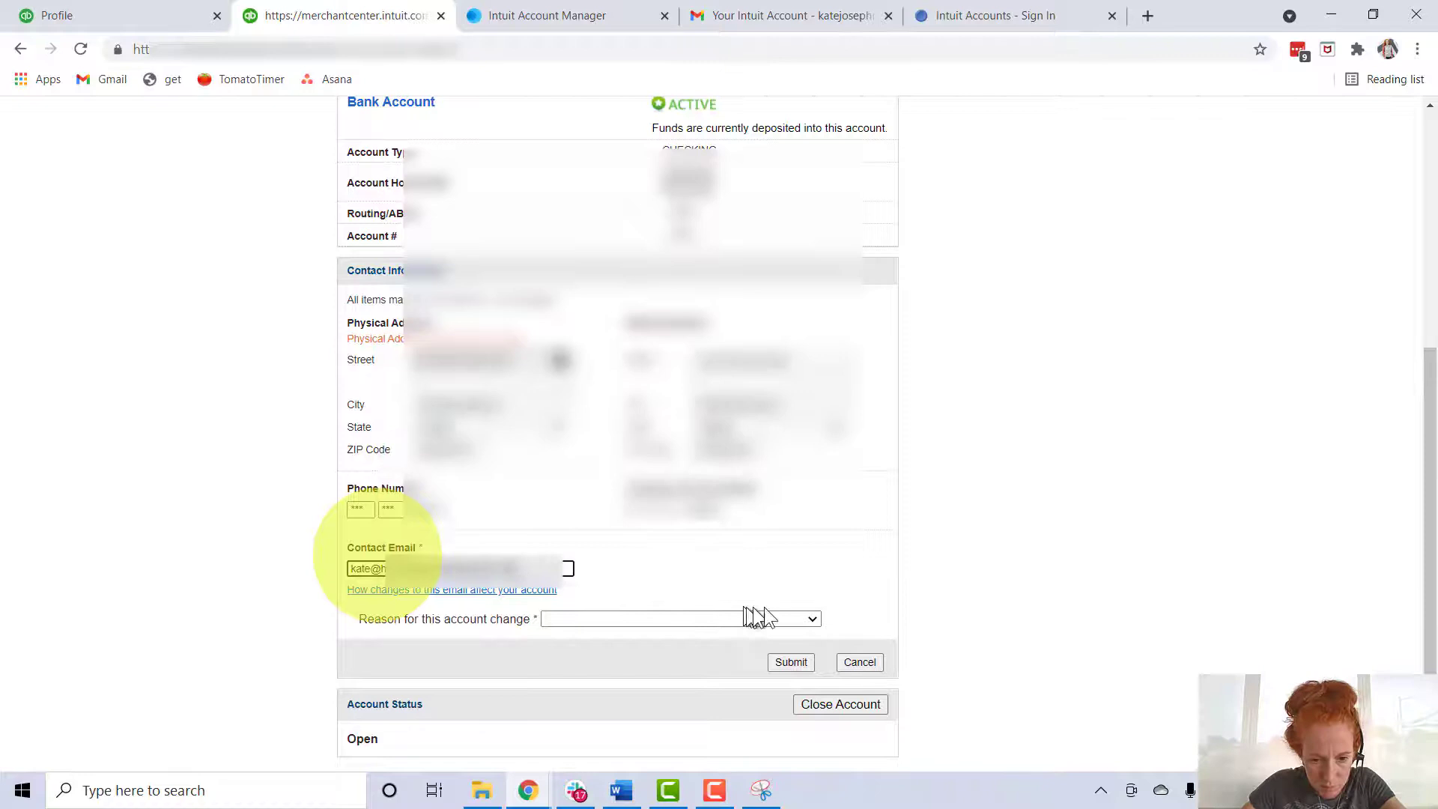
click(755, 619)
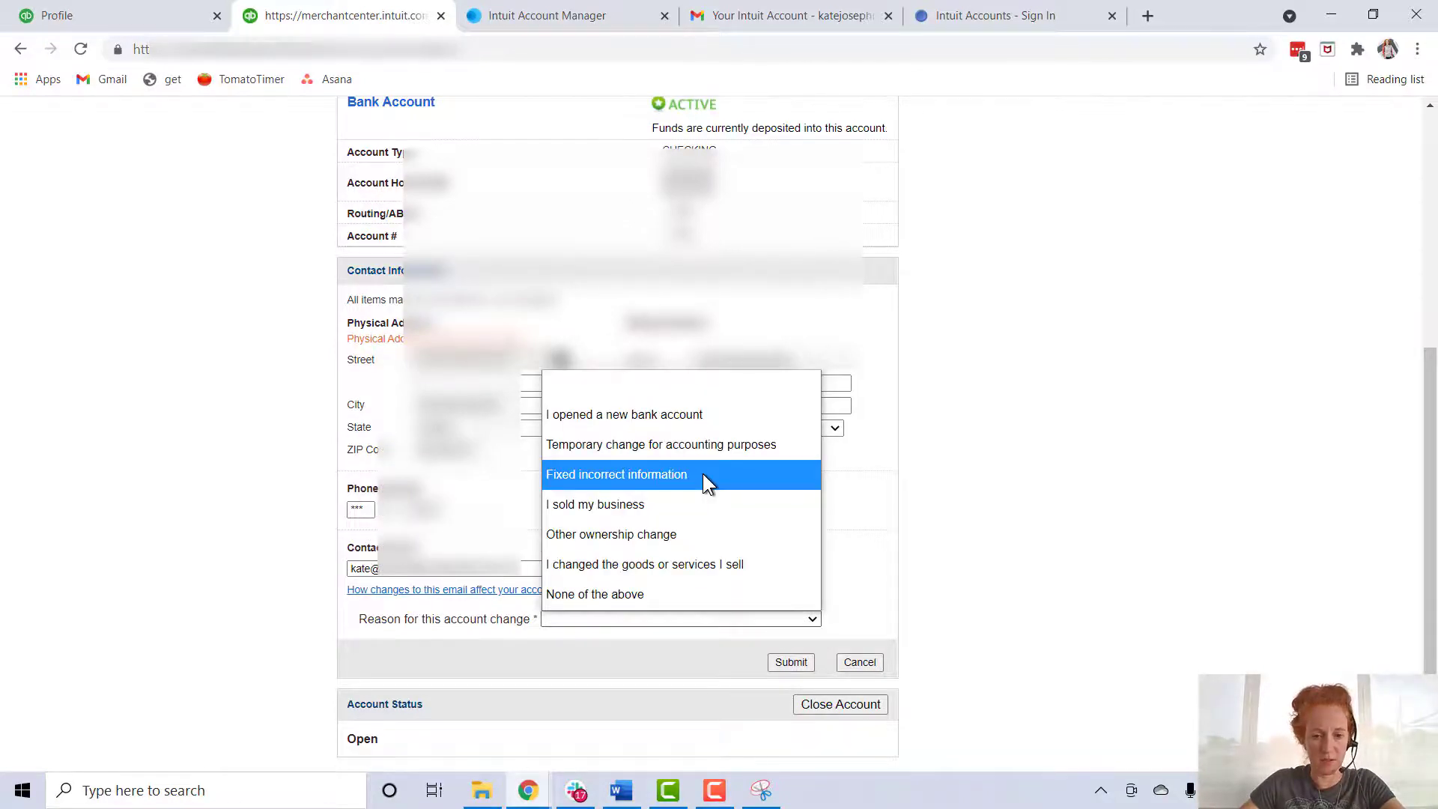
click(702, 473)
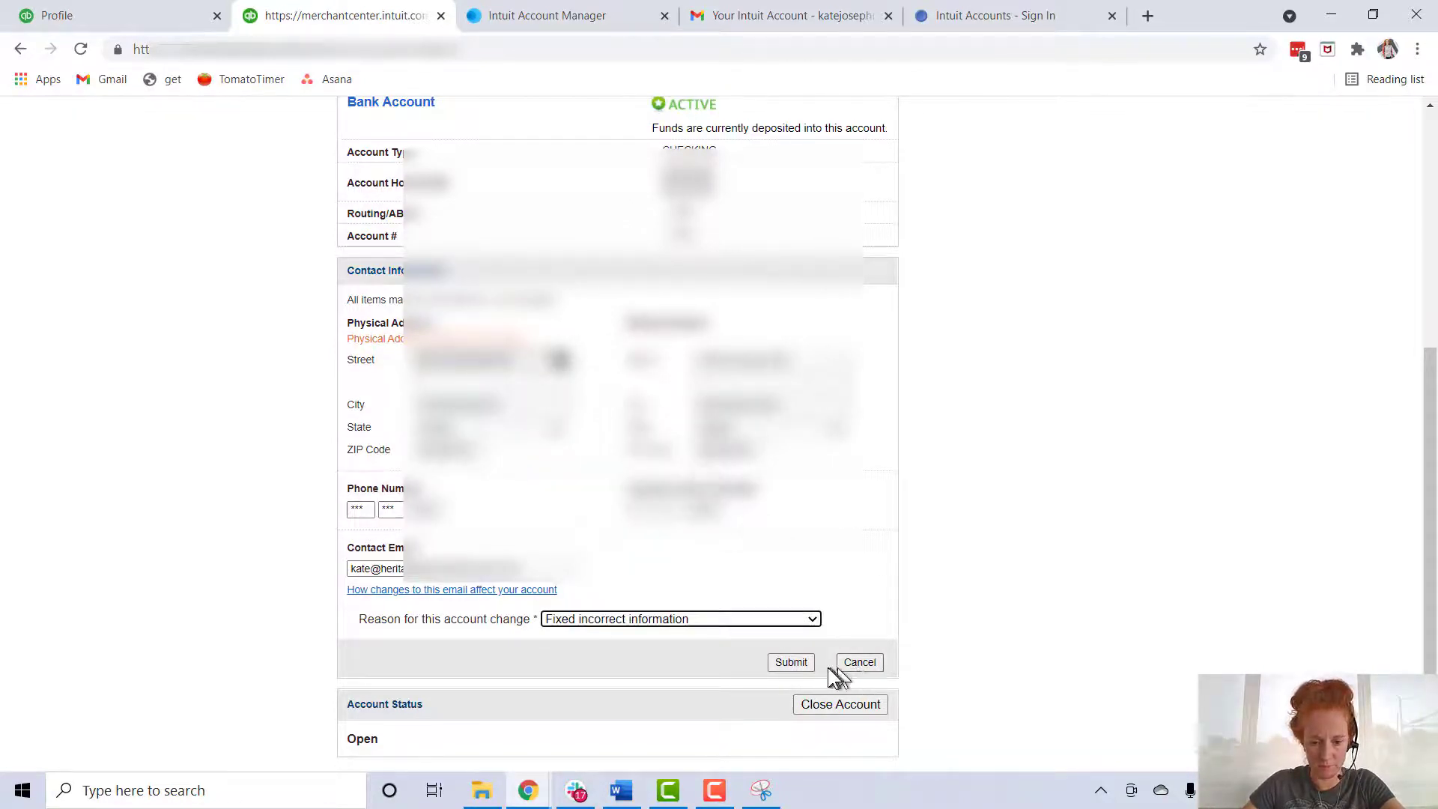
Submit the contact change, request a confirmation code by text, and enter the code.
click(794, 664)
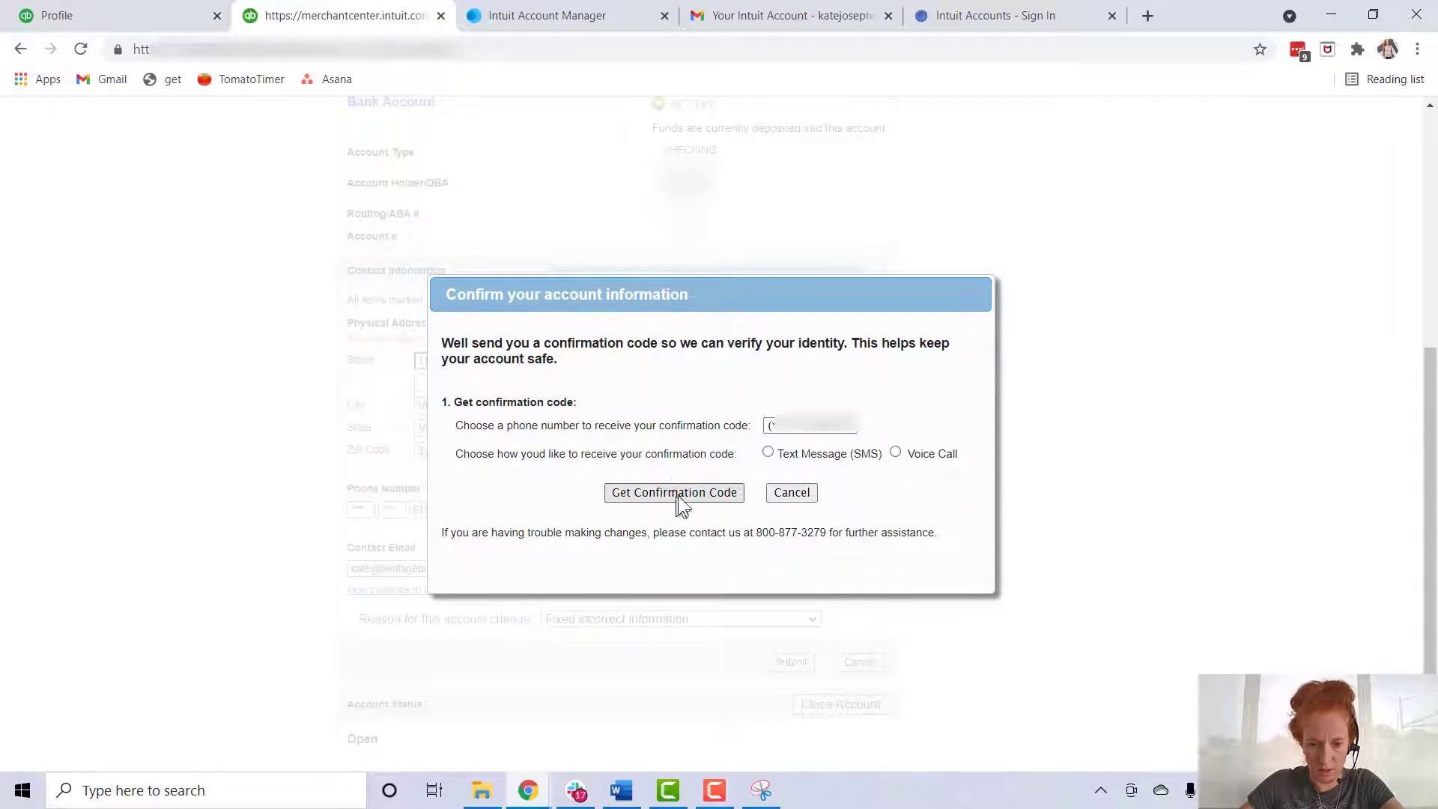
click(768, 451)
click(668, 497)
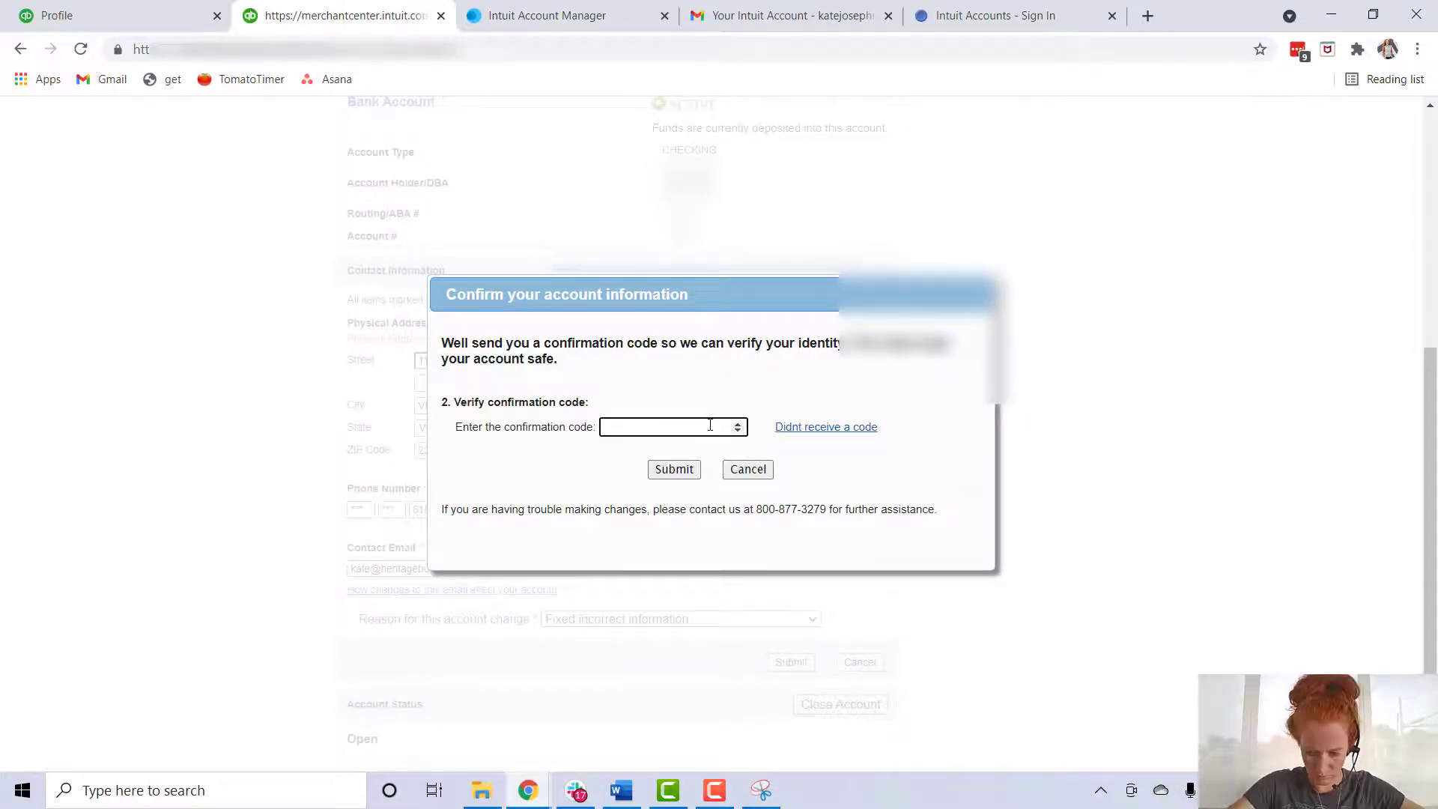
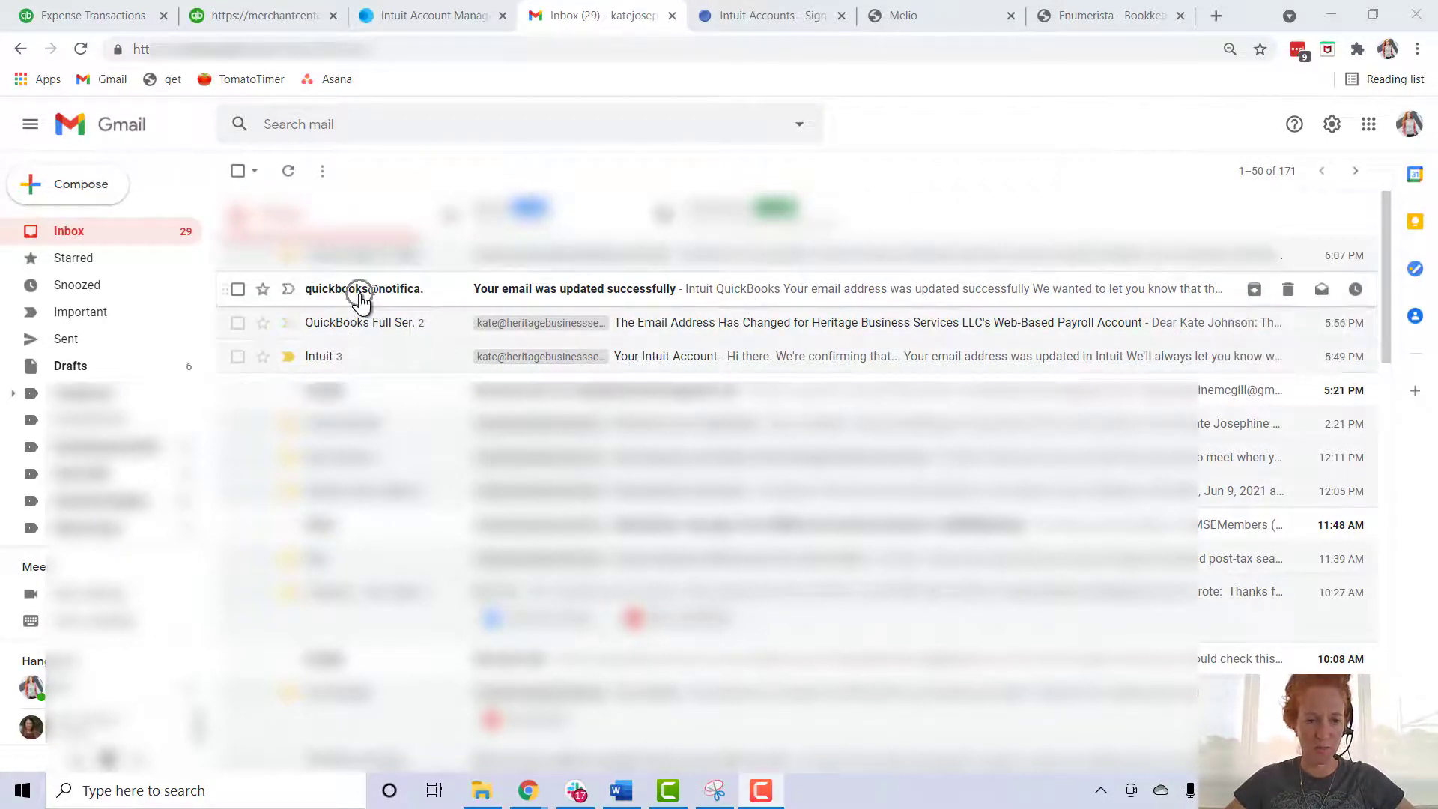
mouse_move(360, 303)
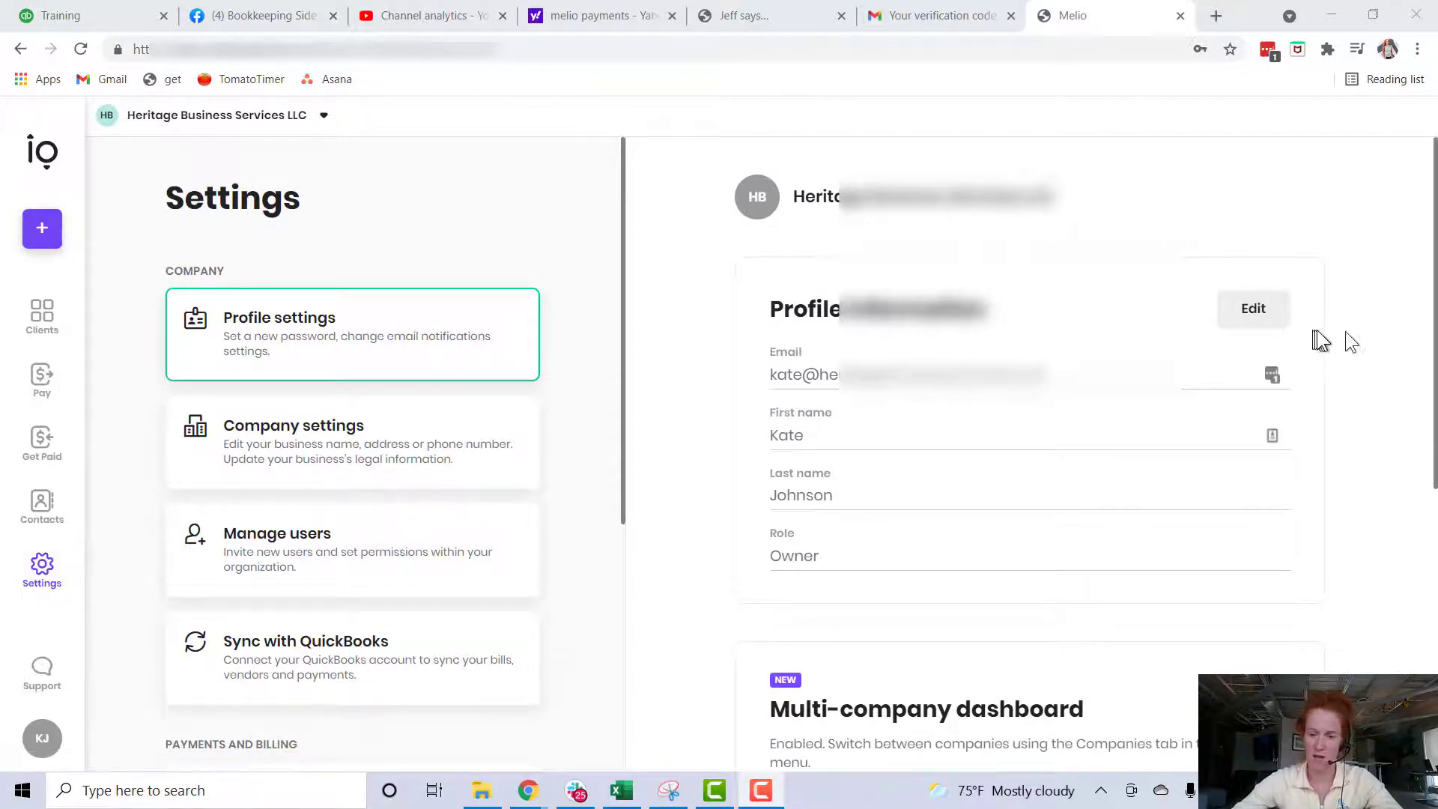
Put Melio's Profile information card into edit mode.
click(1261, 320)
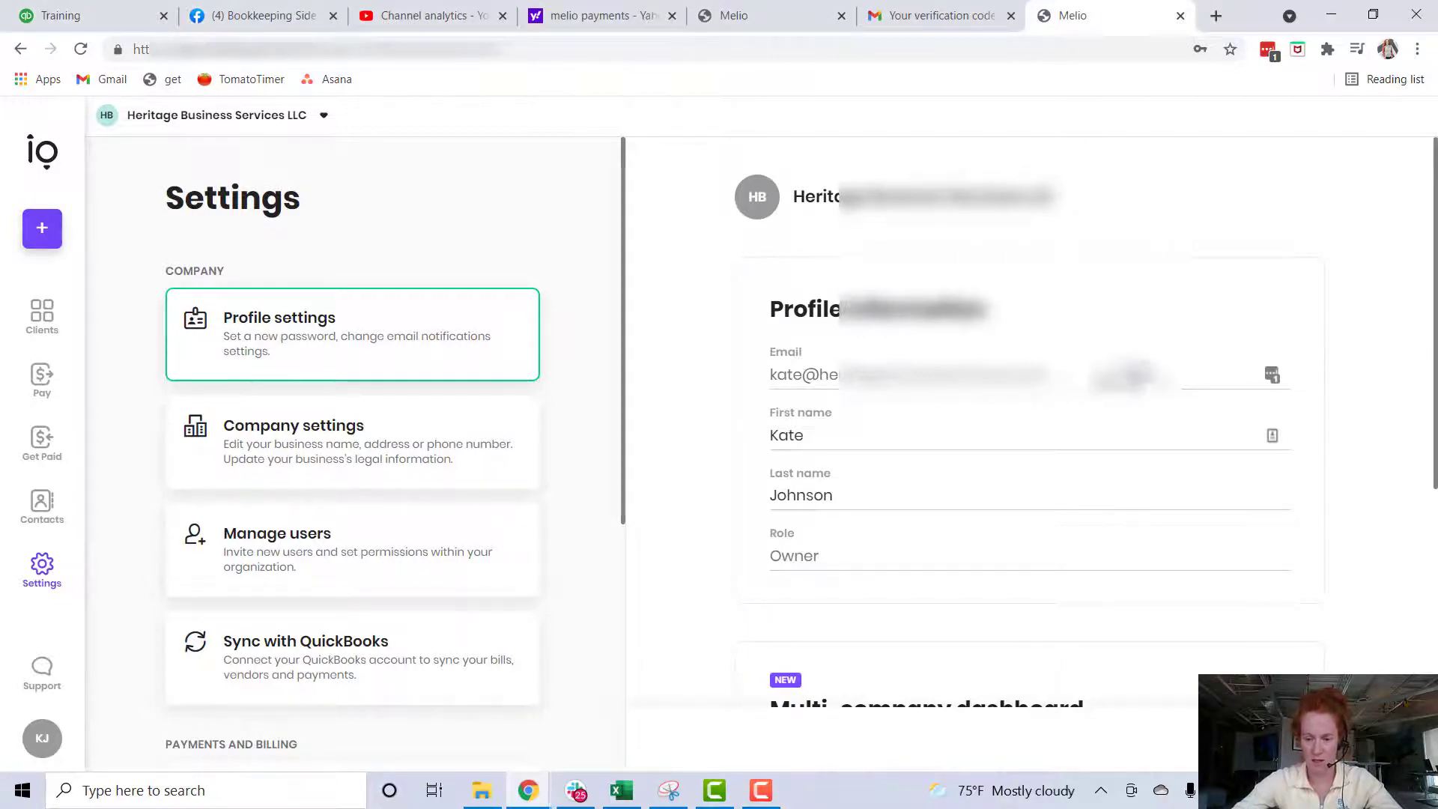